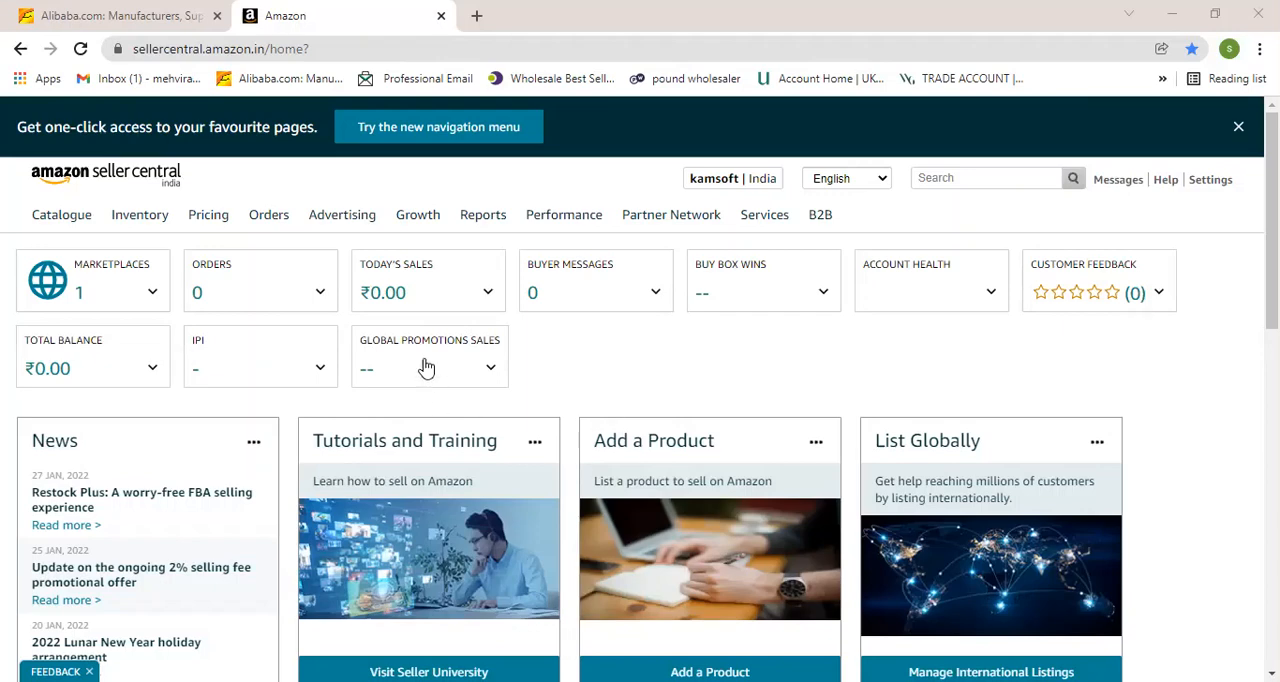
Open Campaign Manager from the Advertising menu and start a new Sponsored Products campaign.
mouse_move(338, 226)
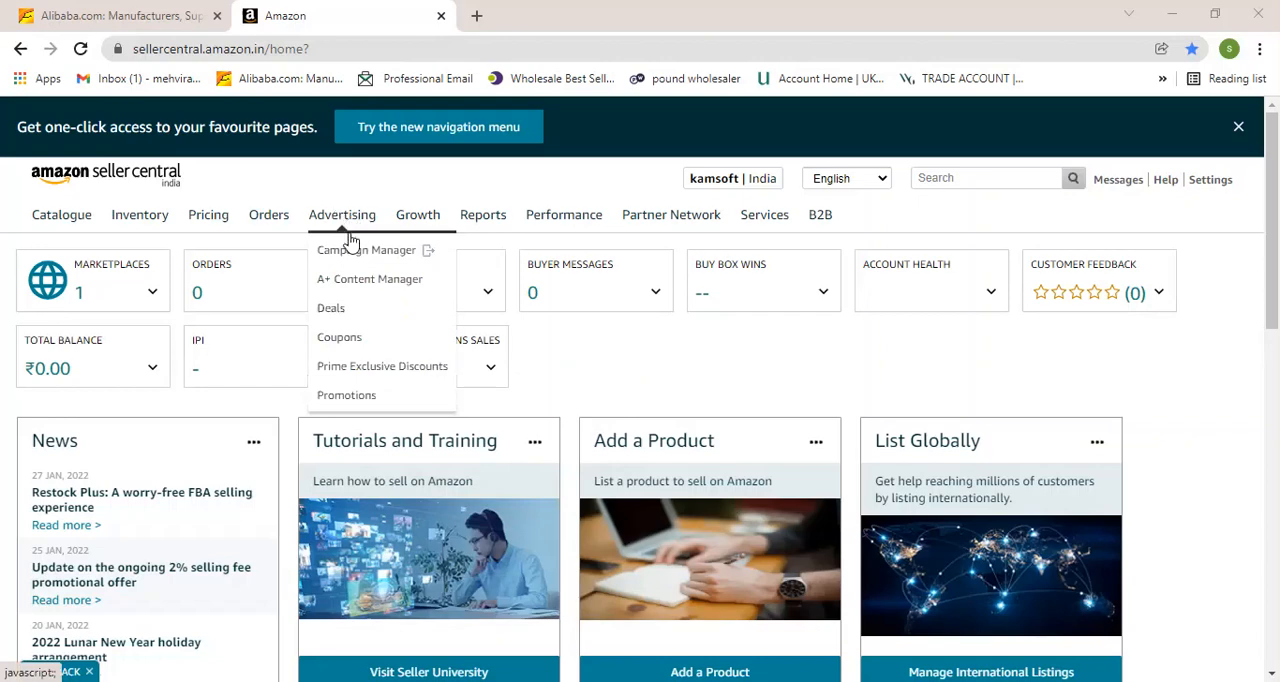
click(355, 260)
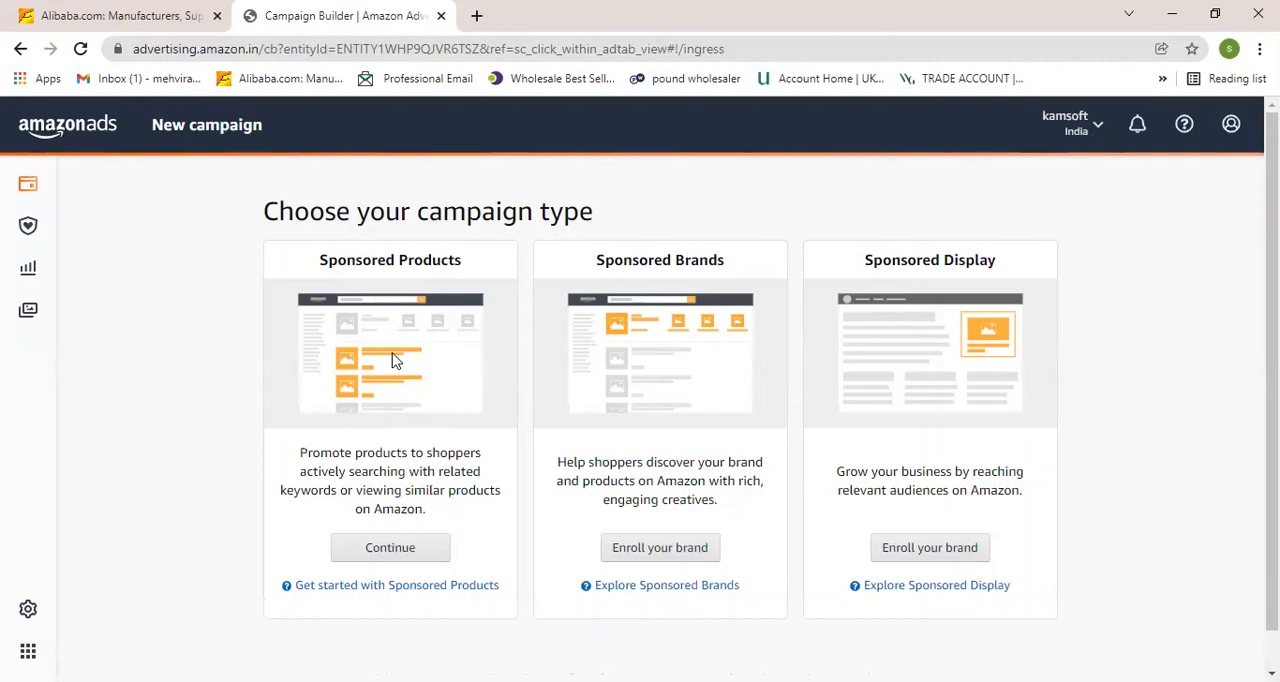
click(389, 556)
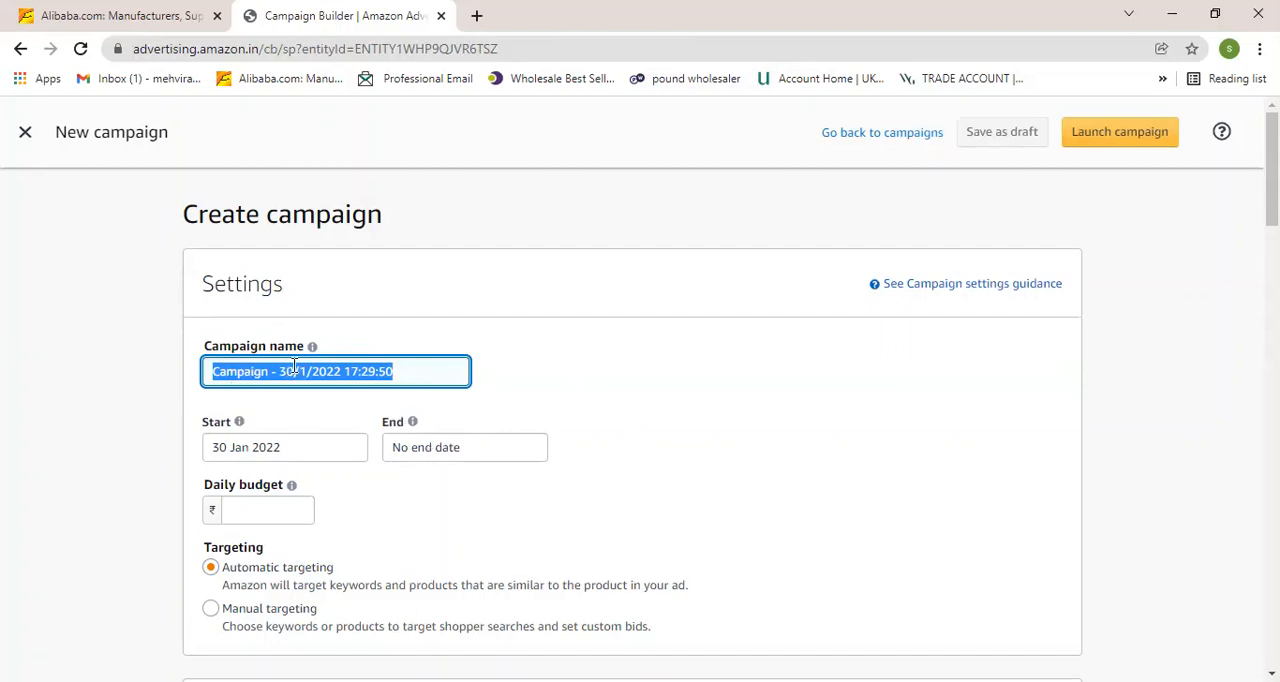
Replace the default campaign name by pasting "Cousion cover B(Mannual)".
right_click(335, 371)
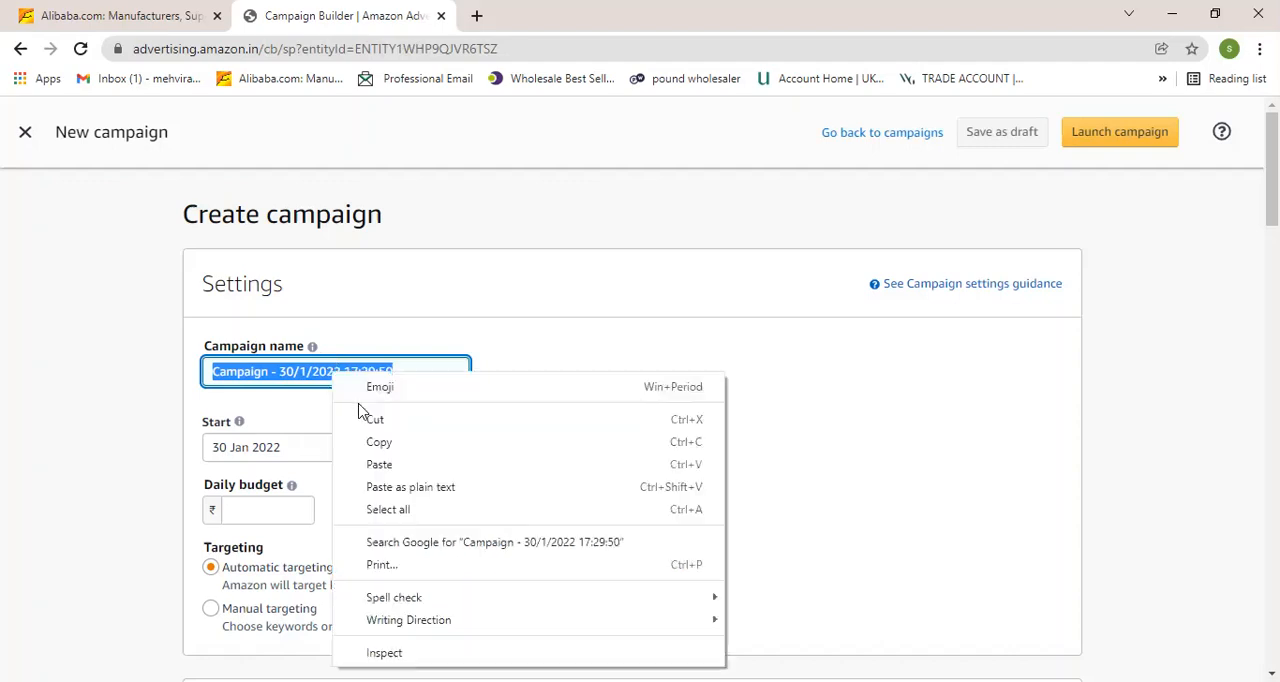
click(420, 463)
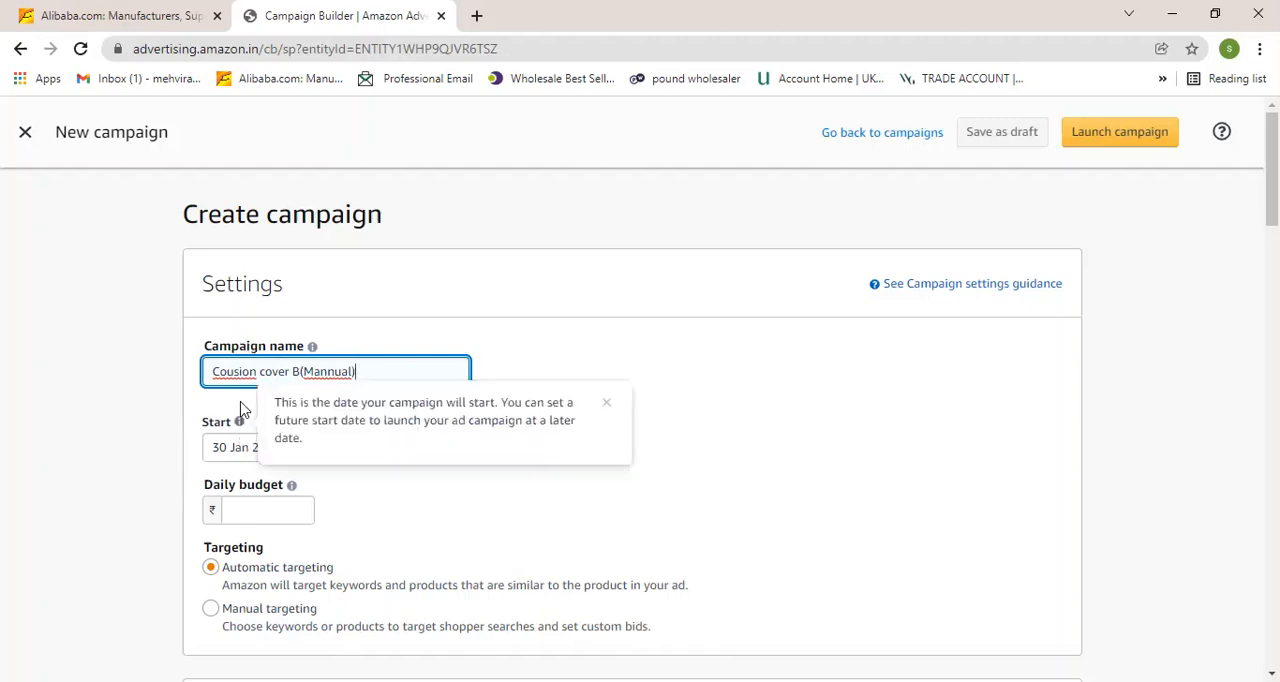
scroll(518, 486, down, 1)
scroll(518, 486, down, 1)
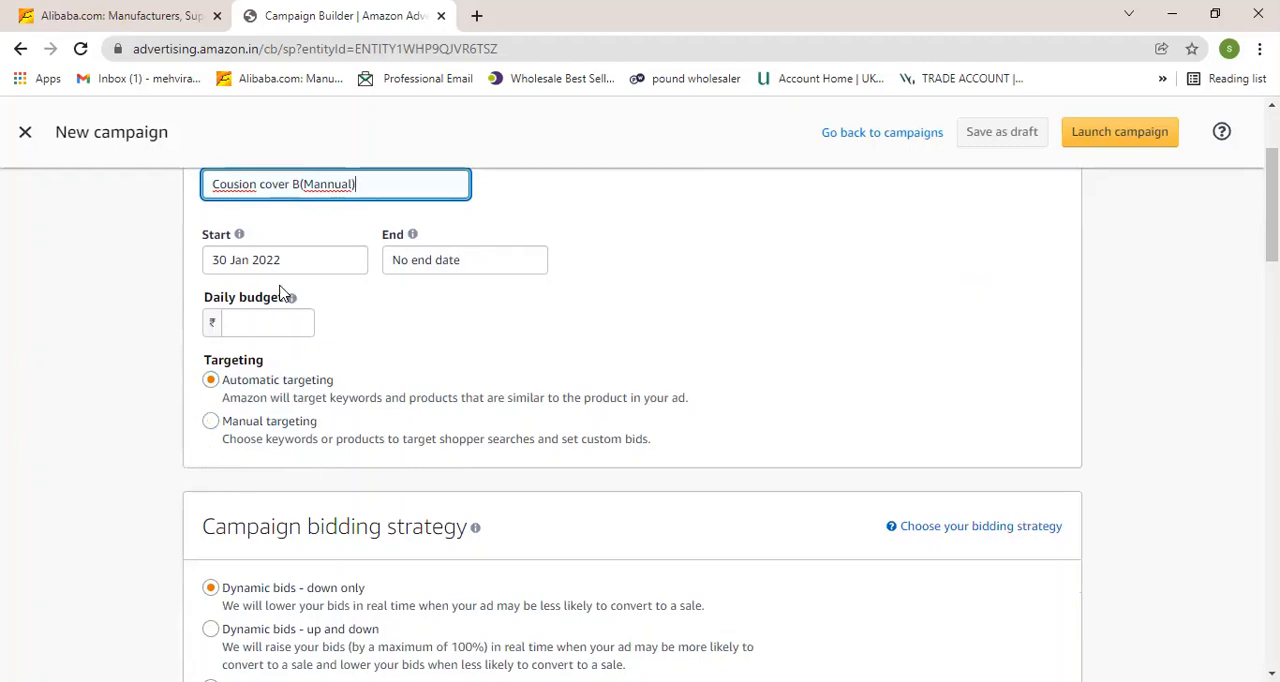
scroll(377, 351, up, 1)
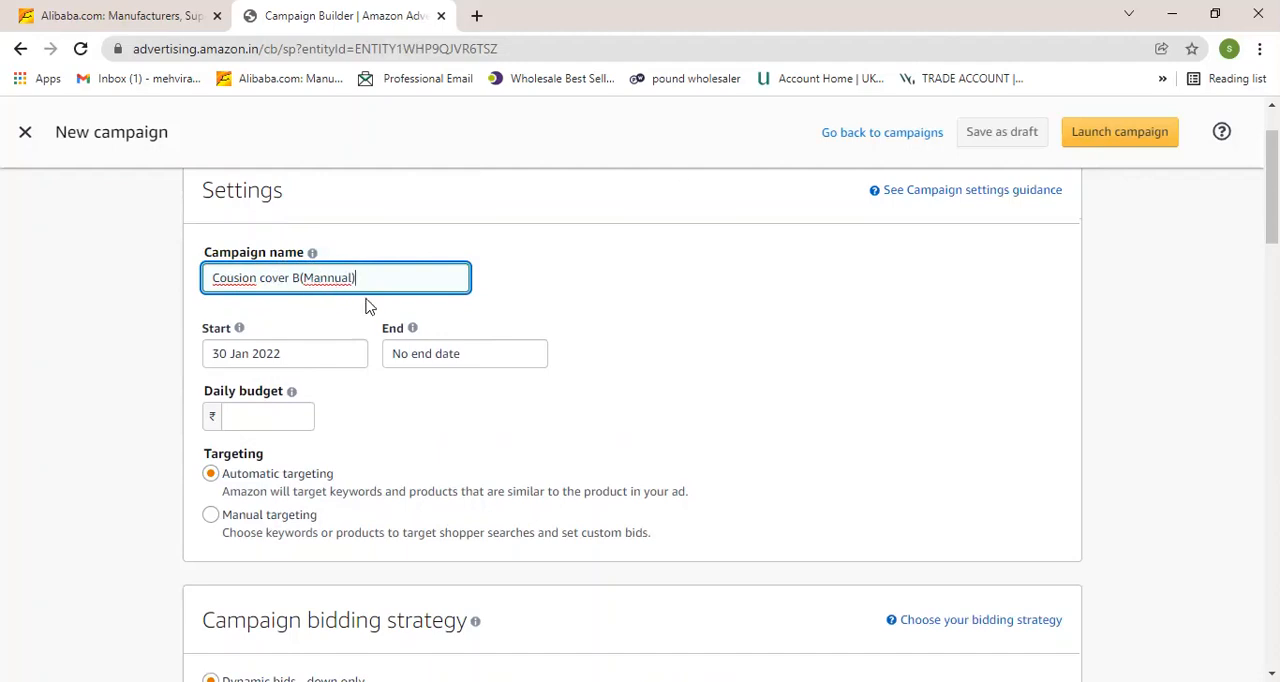
Pick 30 Jan 2022 as the campaign start date and keep the end date as no end date.
click(288, 360)
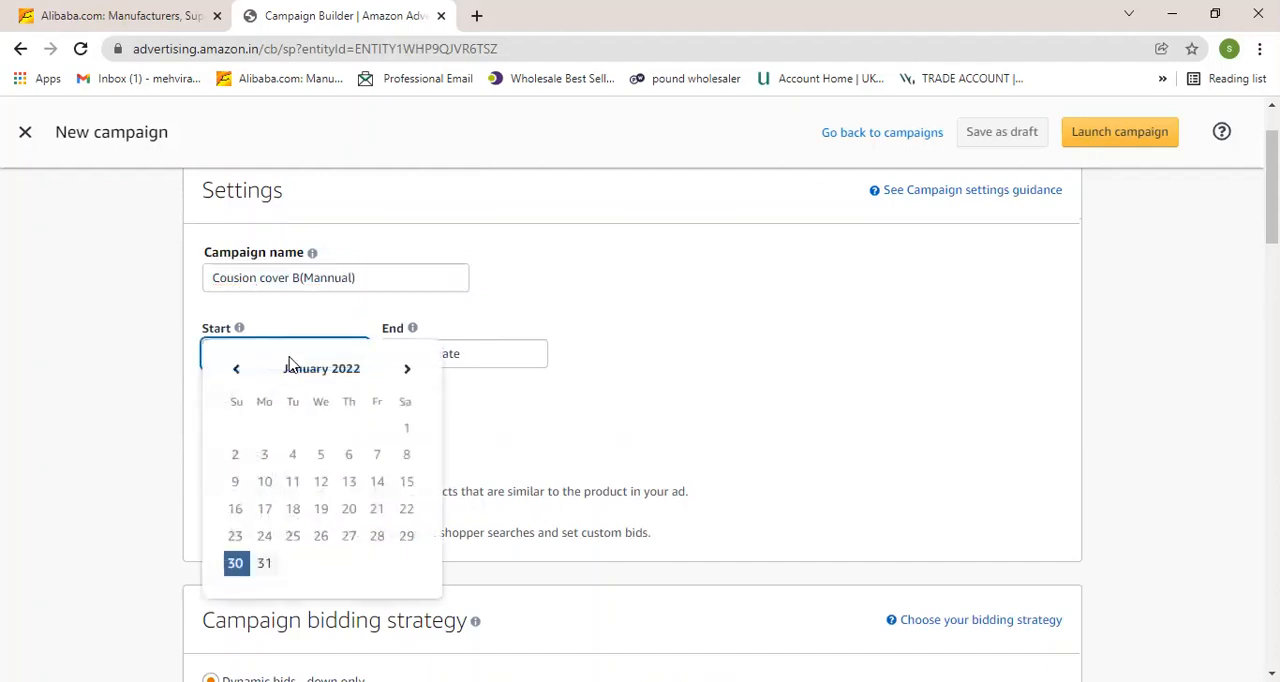
click(232, 563)
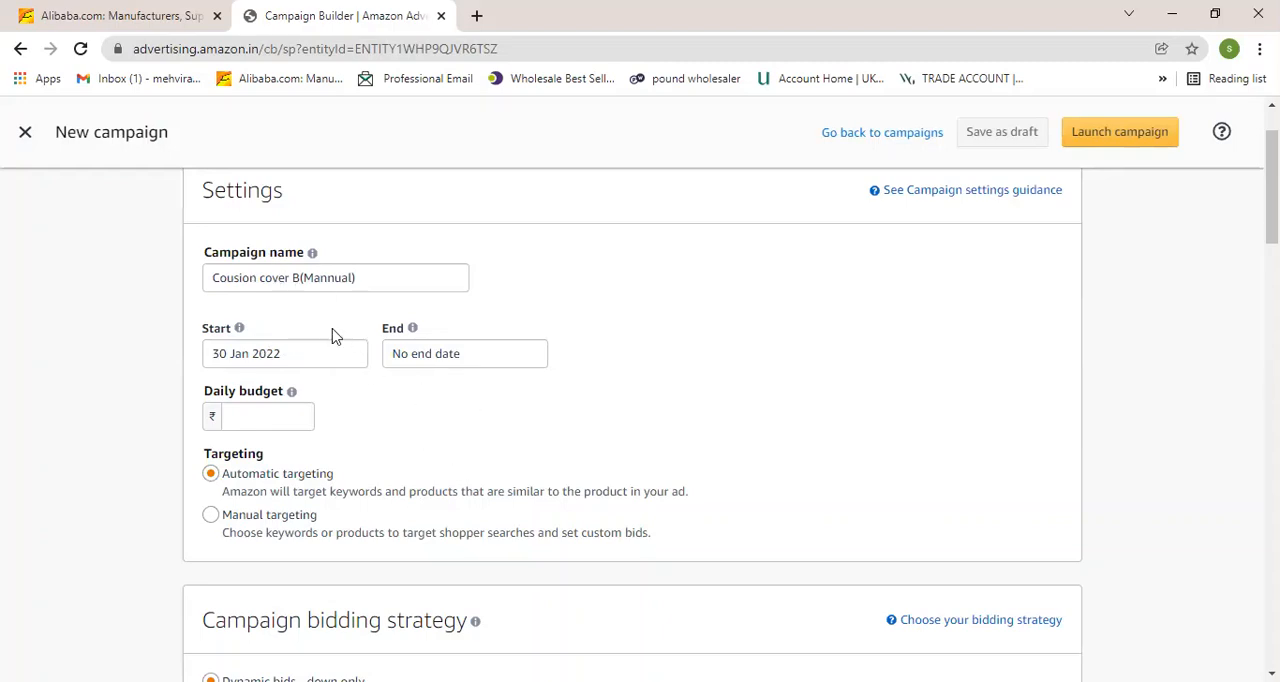
drag(215, 284, 358, 279)
click(274, 277)
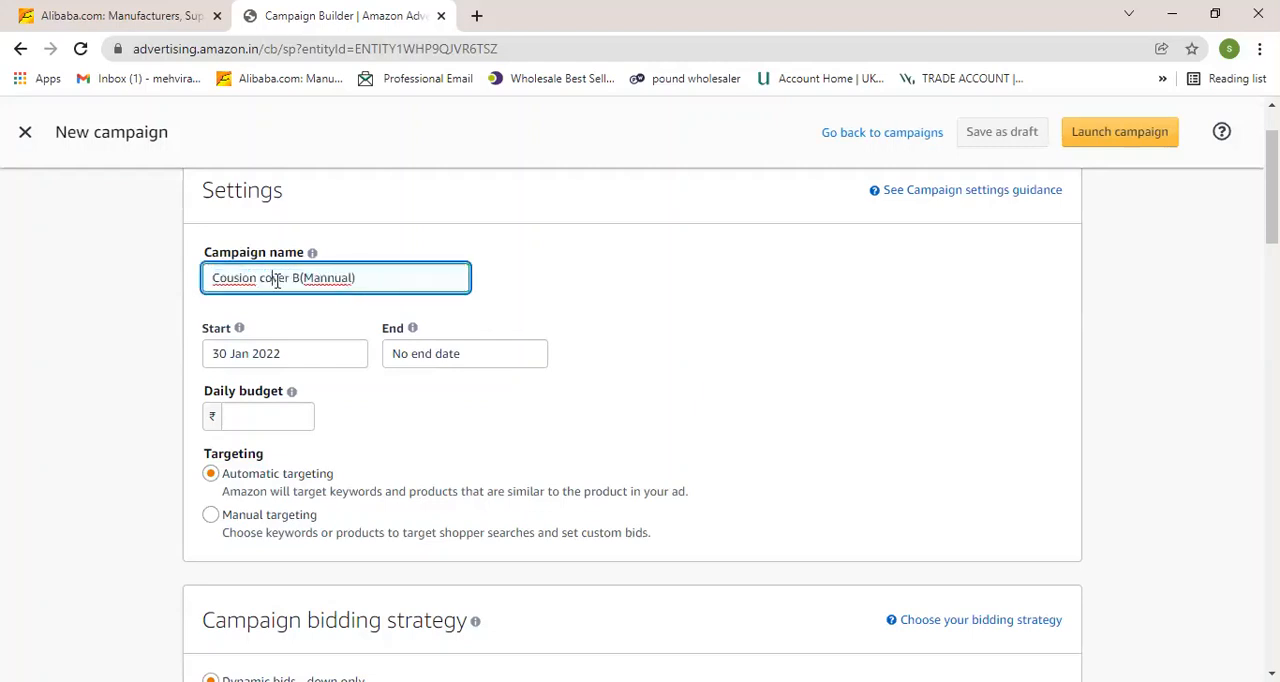
click(424, 362)
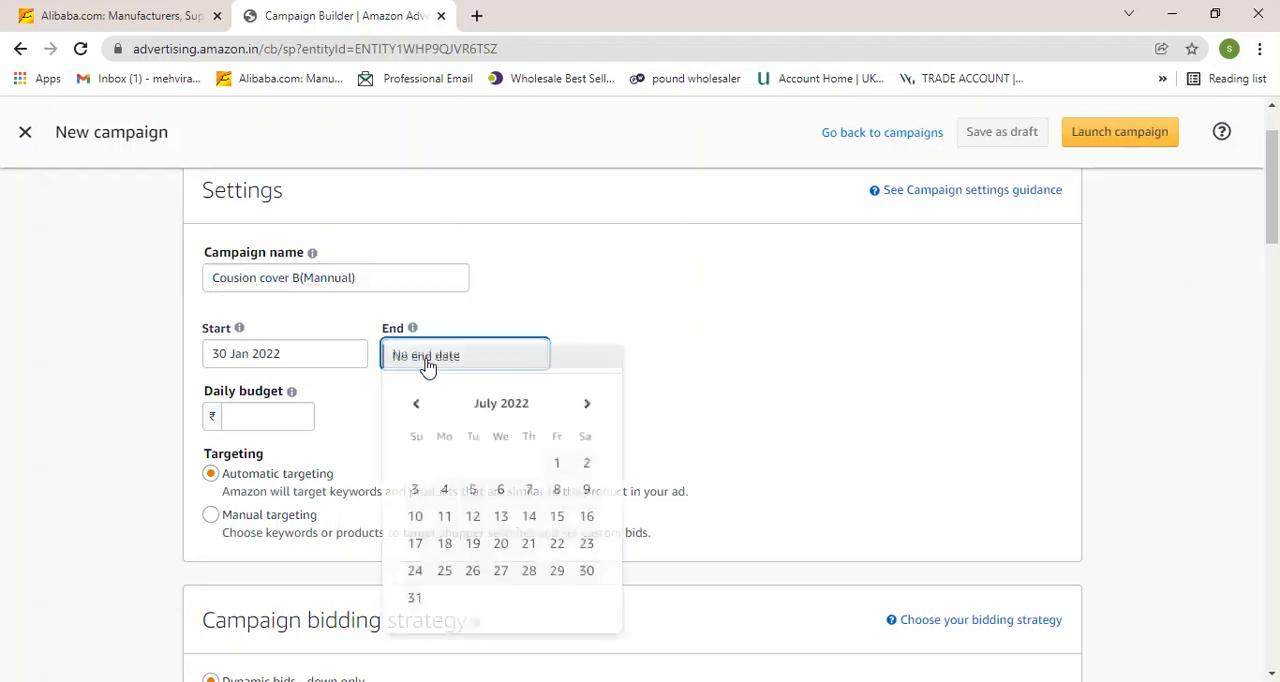
click(668, 416)
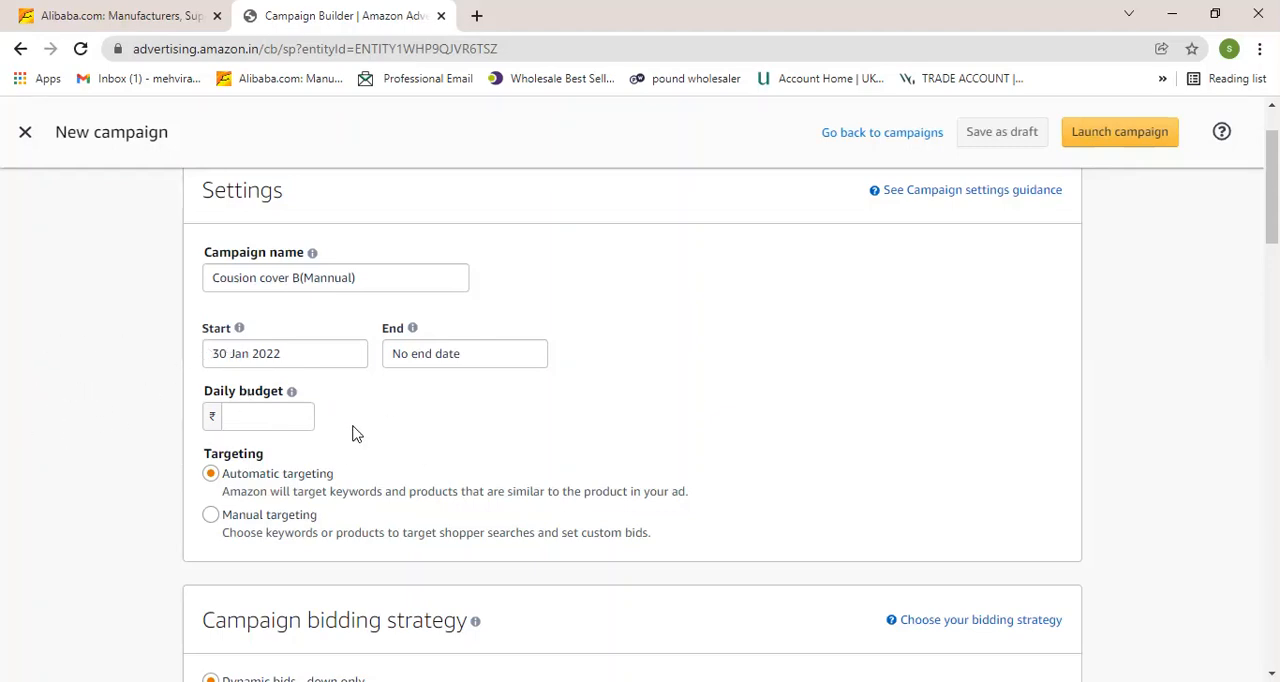
Set the daily budget to 20.
mouse_move(292, 389)
click(275, 419)
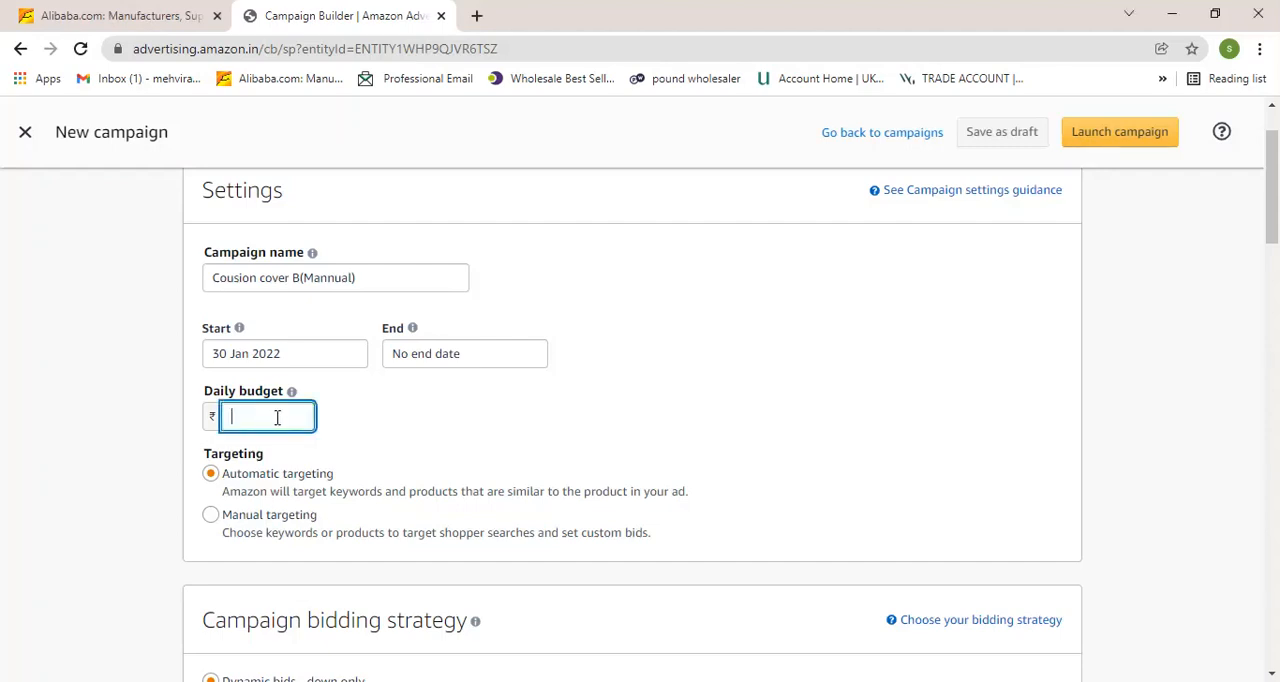
text(20)
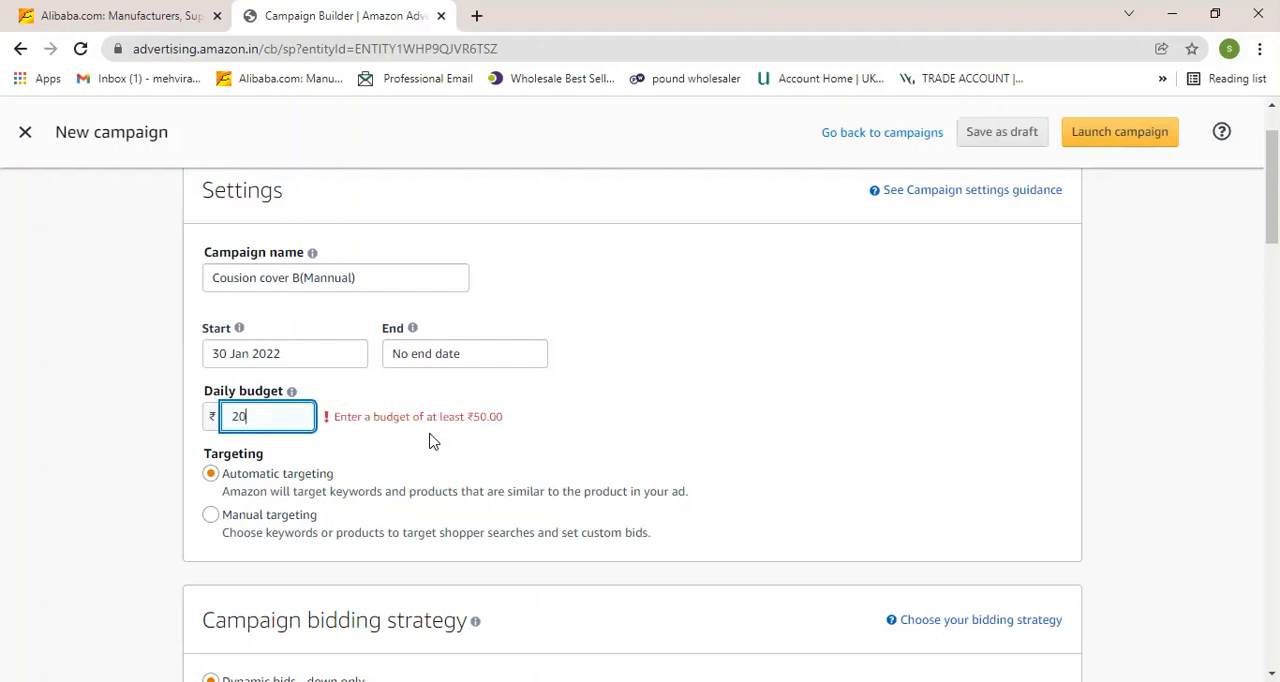
Switch targeting to Manual targeting and choose the Dynamic bids - up and down bidding strategy.
scroll(429, 440, down, 1)
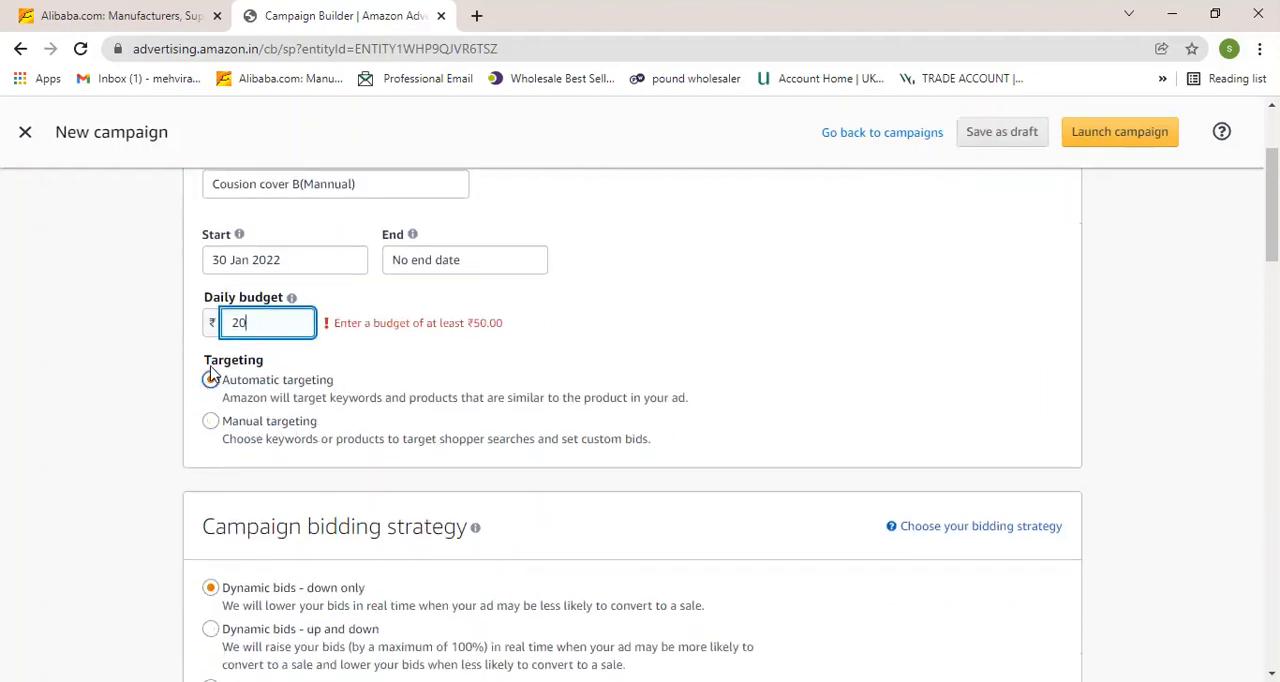
click(210, 424)
scroll(210, 430, down, 2)
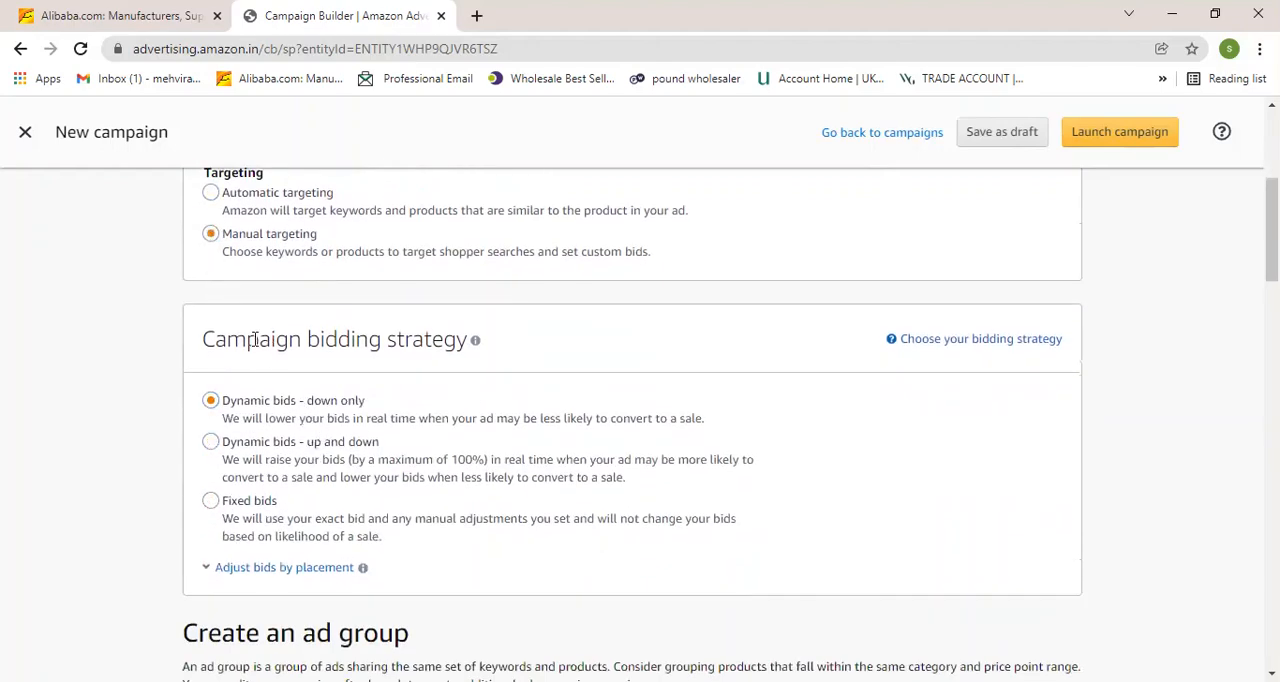
scroll(437, 378, down, 1)
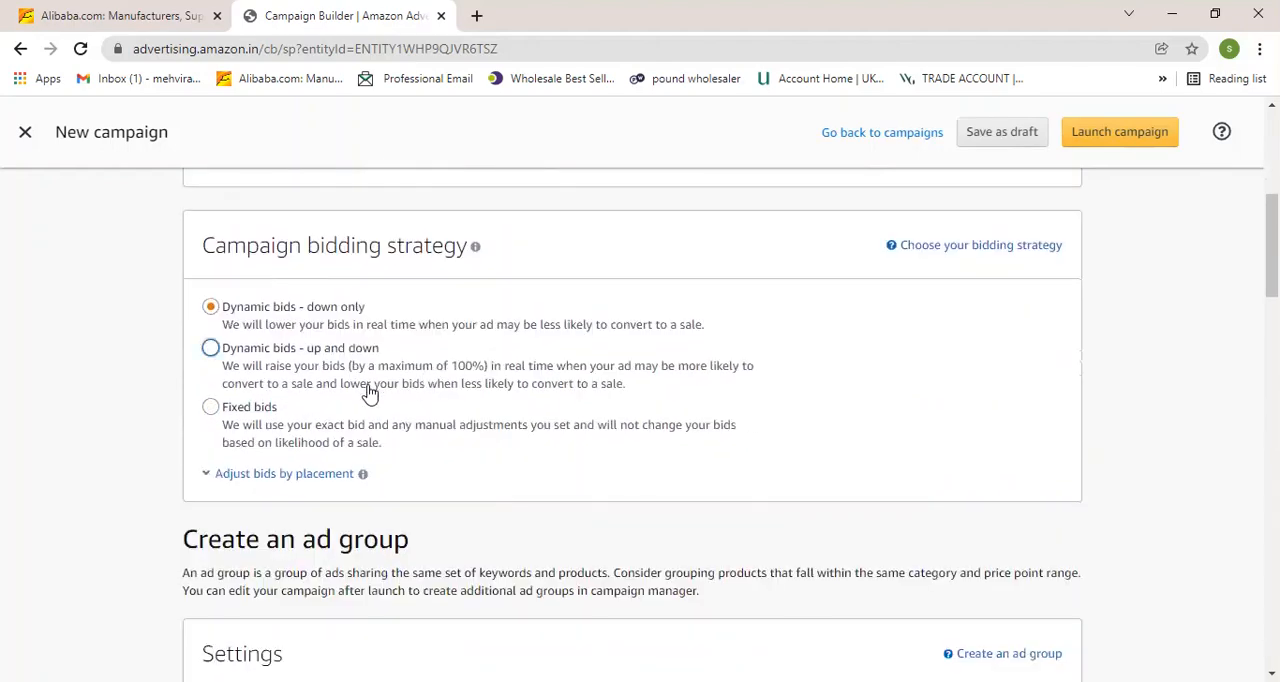
click(210, 348)
scroll(474, 486, down, 1)
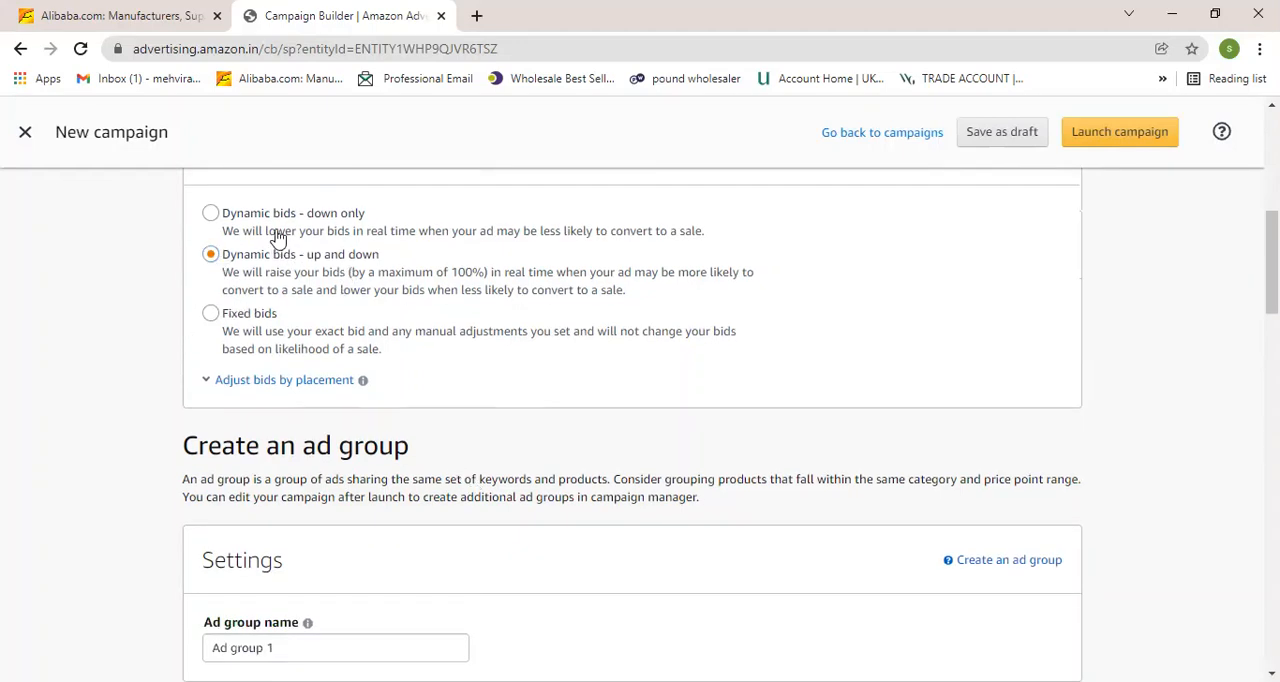
click(253, 279)
Review the ad group name, Products, Targeting and Keyword targeting sections of the campaign form.
scroll(336, 278, down, 1)
scroll(297, 293, down, 1)
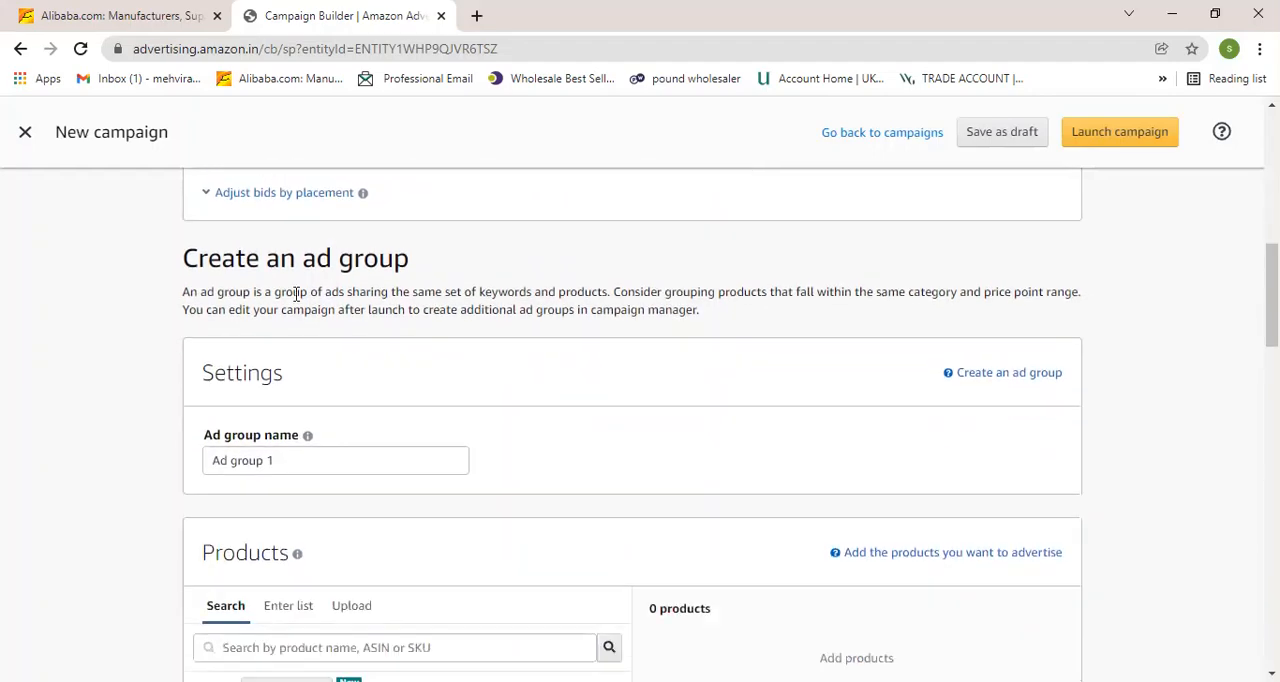
scroll(397, 350, down, 1)
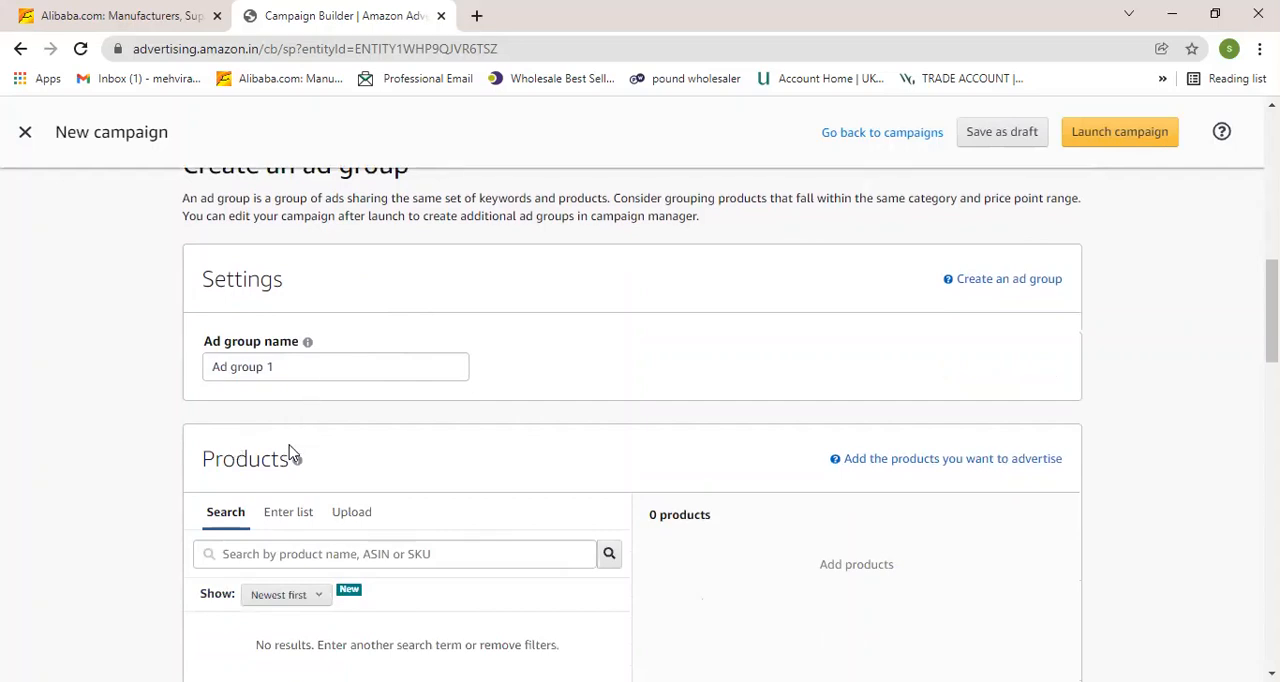
scroll(290, 520, down, 2)
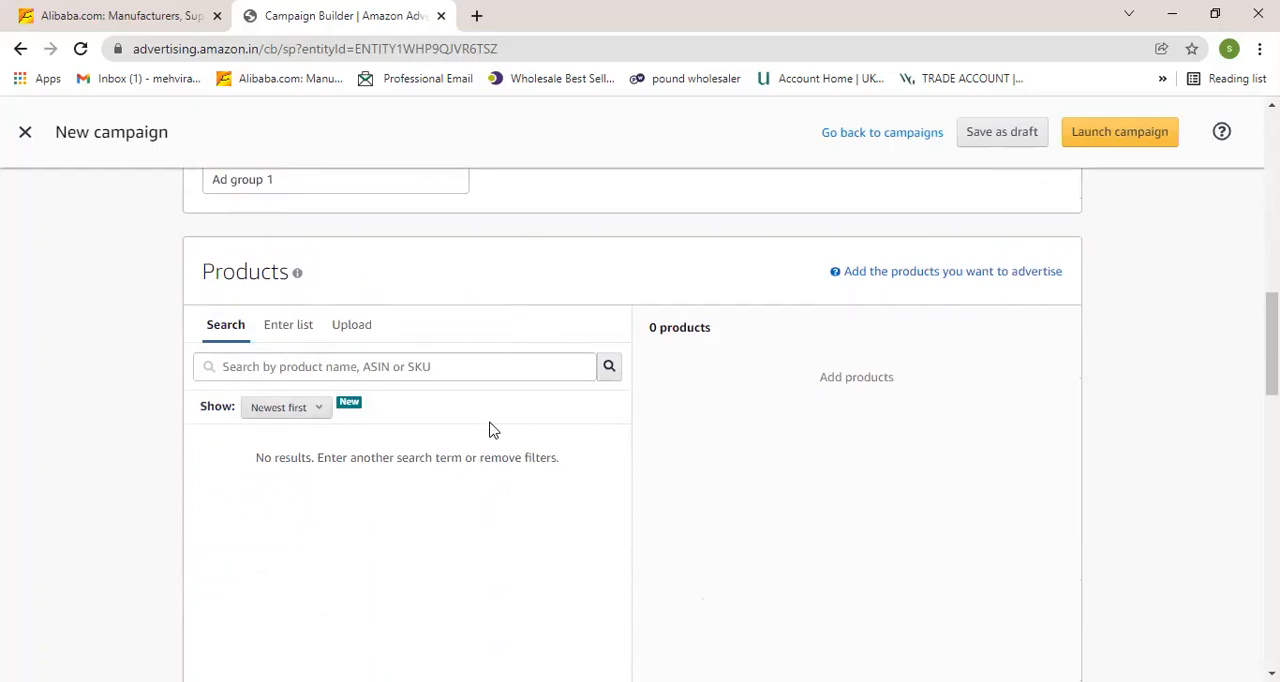
scroll(472, 430, up, 3)
scroll(390, 370, up, 3)
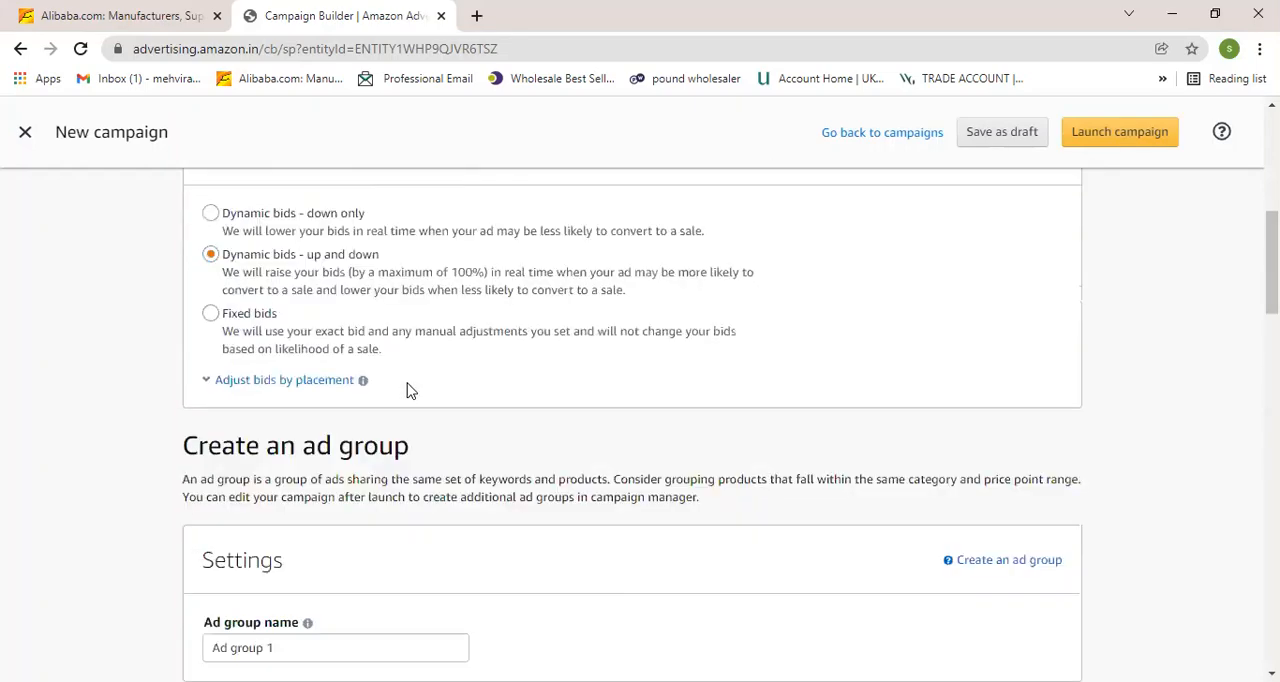
scroll(410, 390, down, 10)
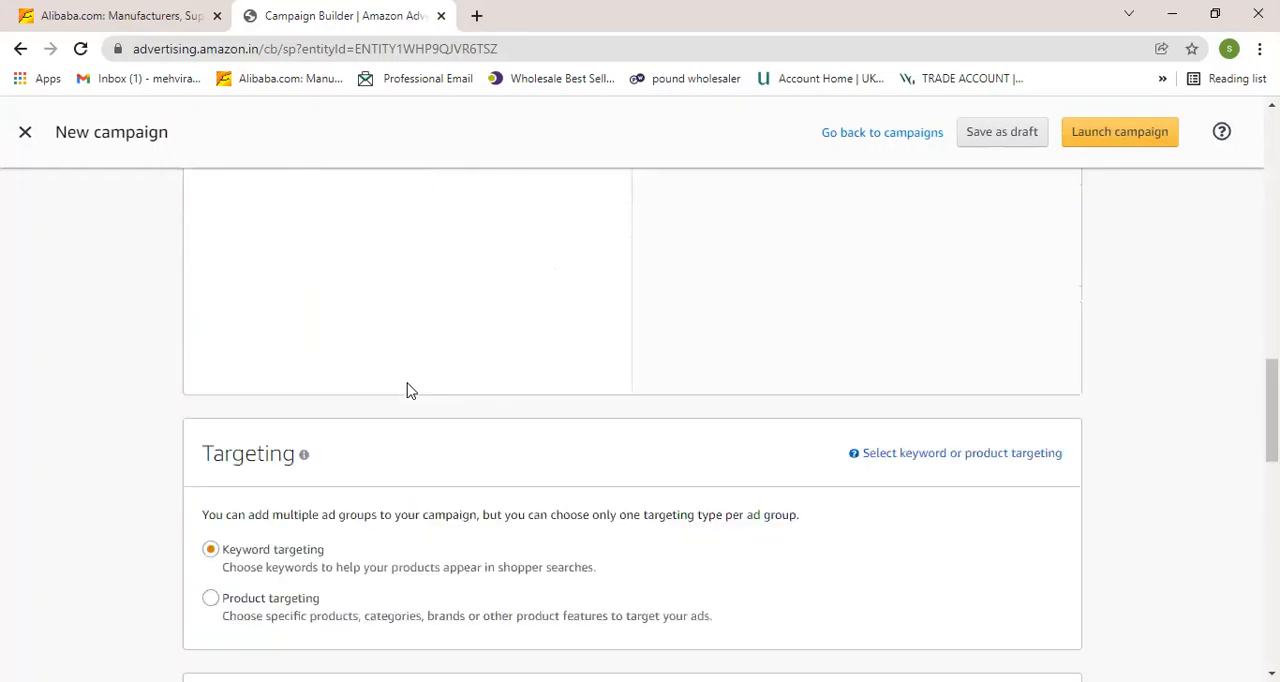
scroll(229, 277, down, 3)
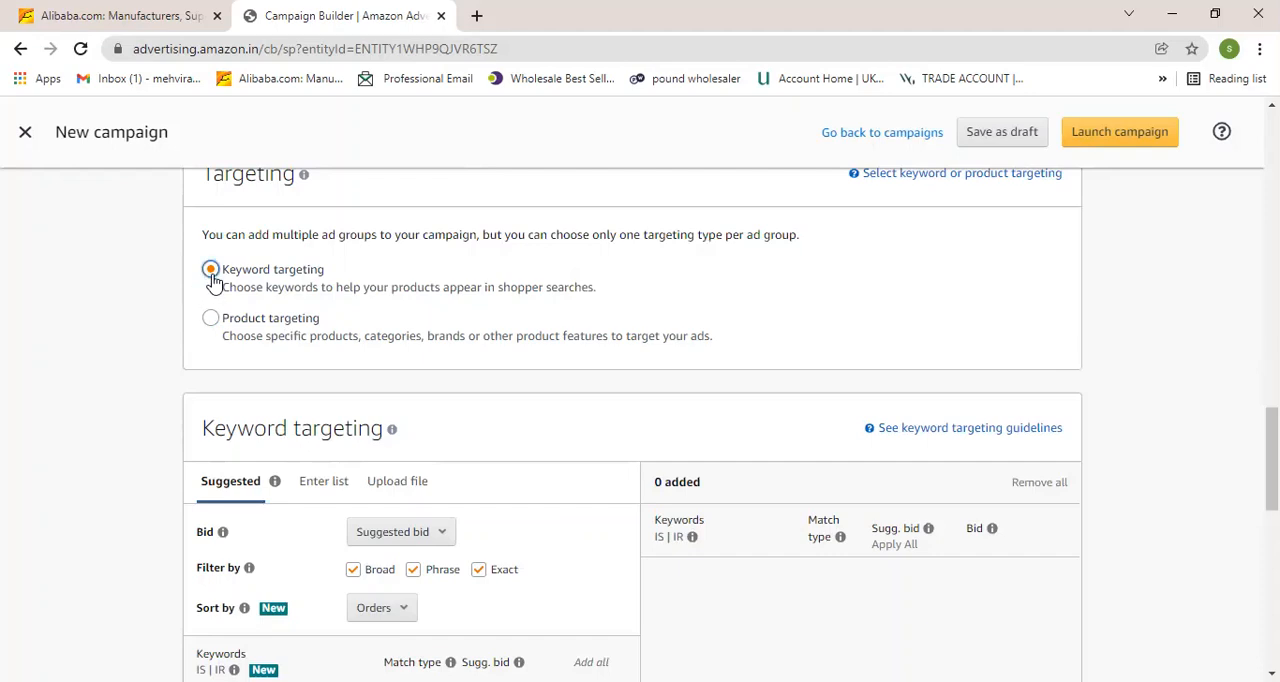
scroll(213, 280, down, 1)
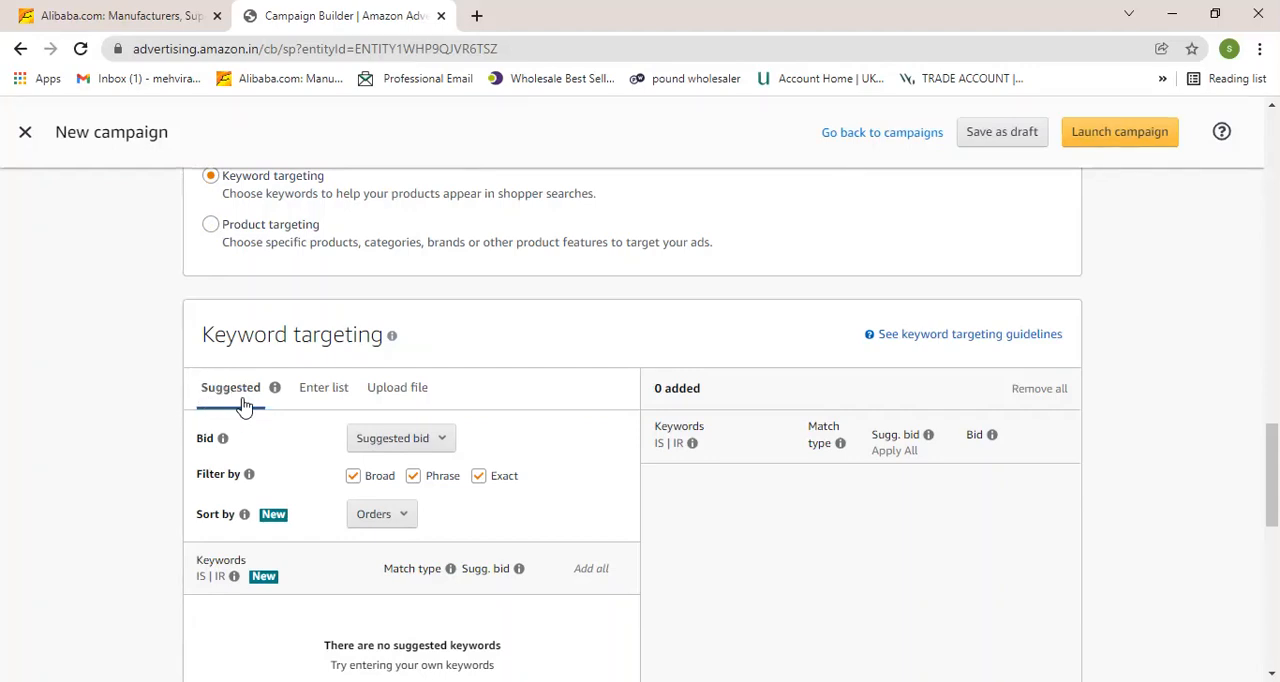
scroll(245, 406, down, 1)
scroll(258, 400, down, 3)
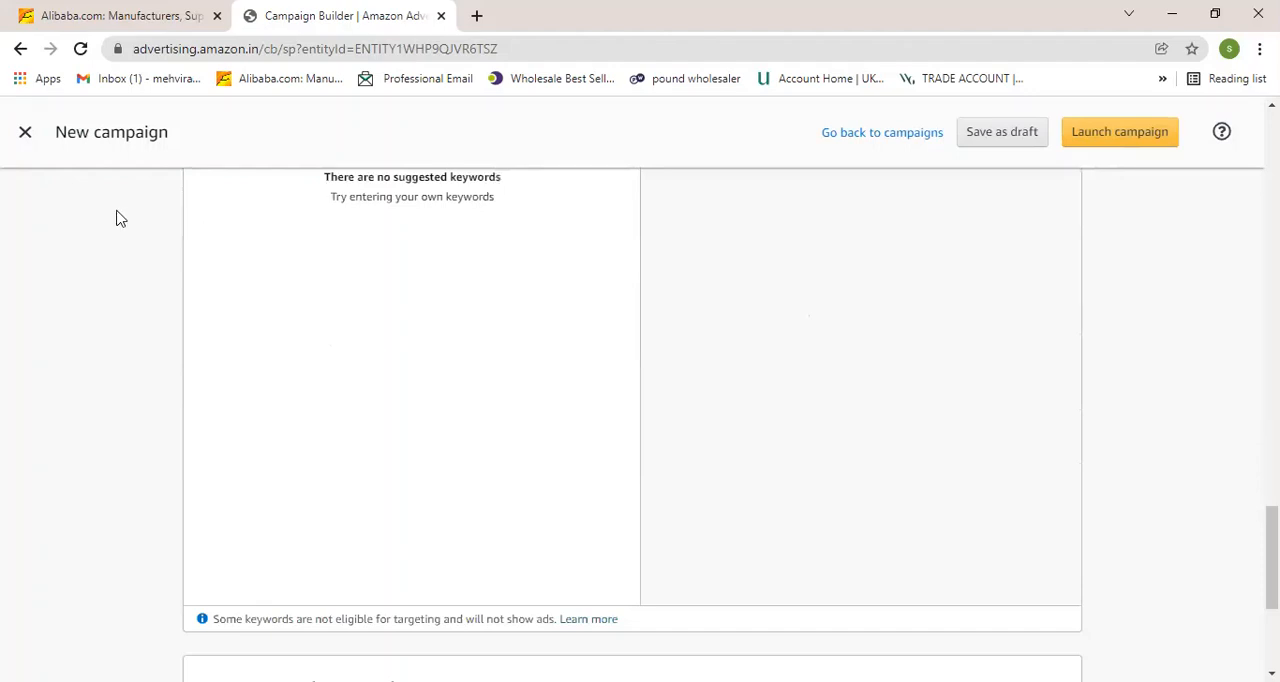
scroll(242, 273, up, 2)
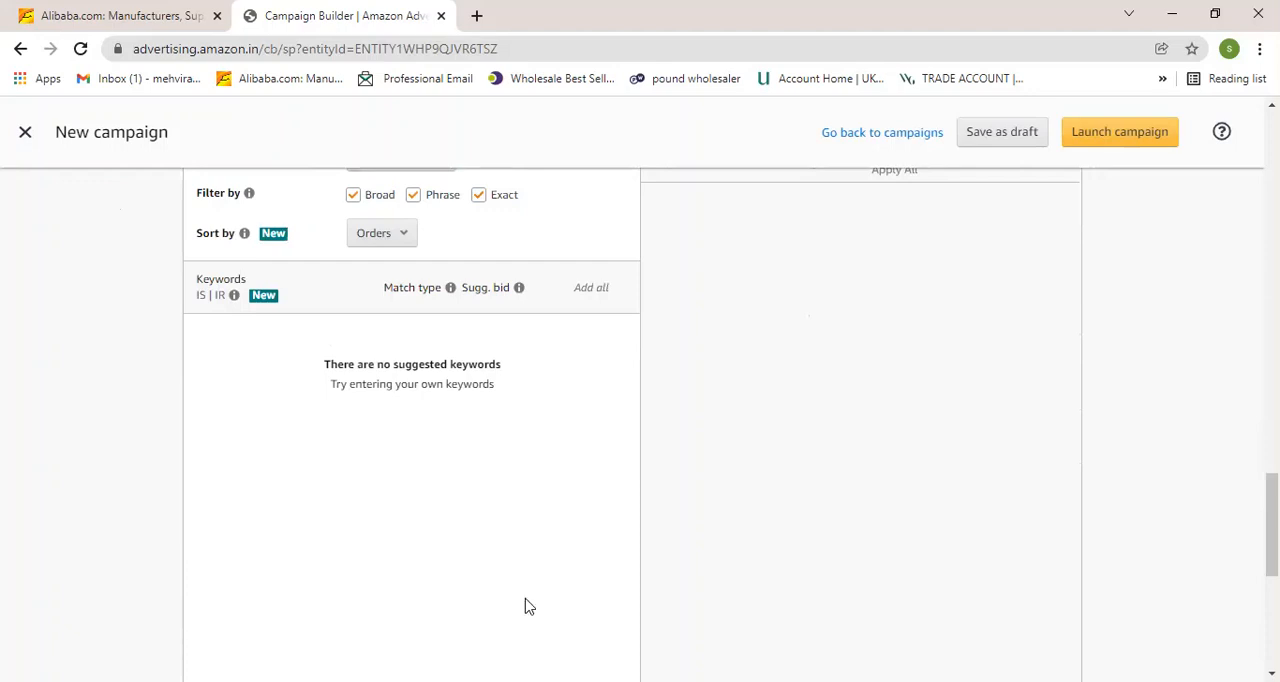
scroll(584, 463, up, 2)
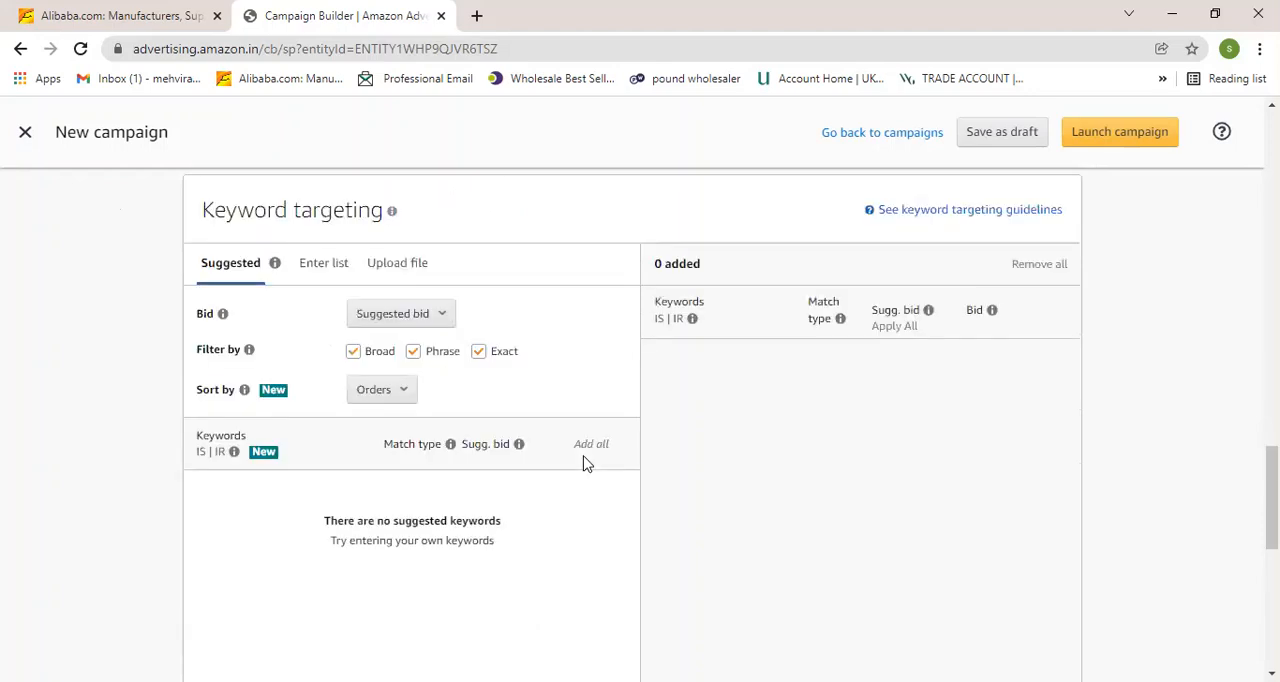
scroll(586, 463, up, 8)
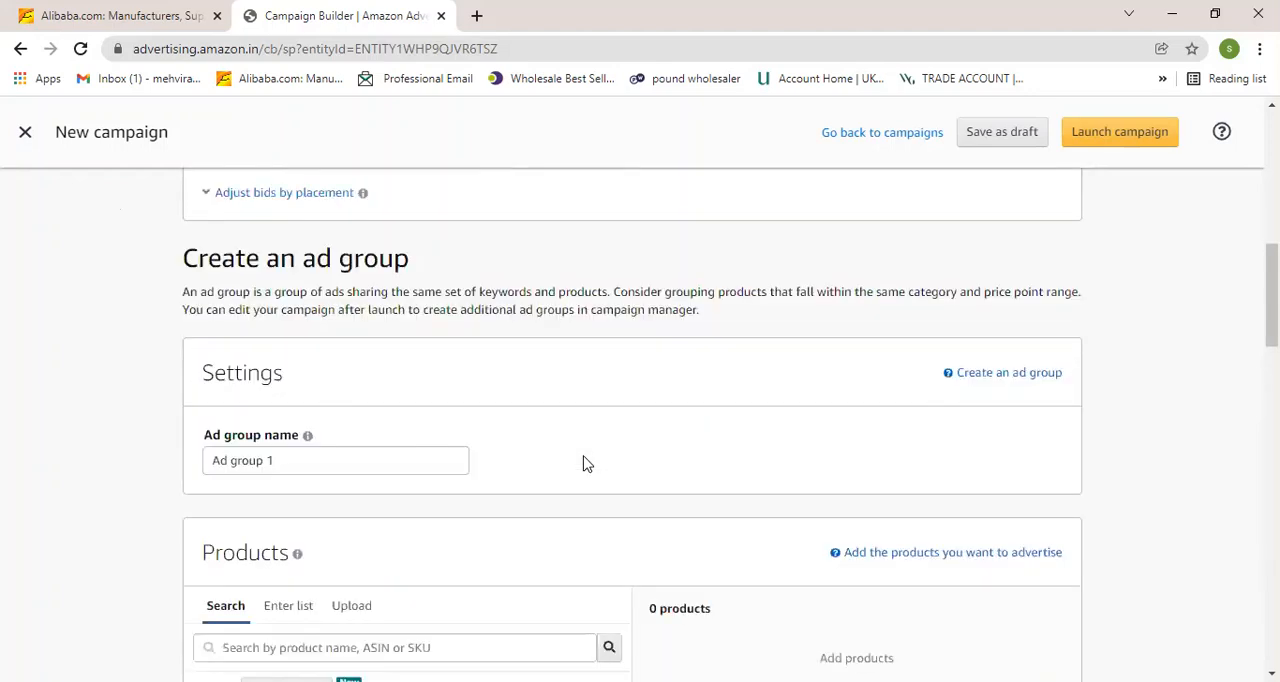
scroll(586, 463, down, 7)
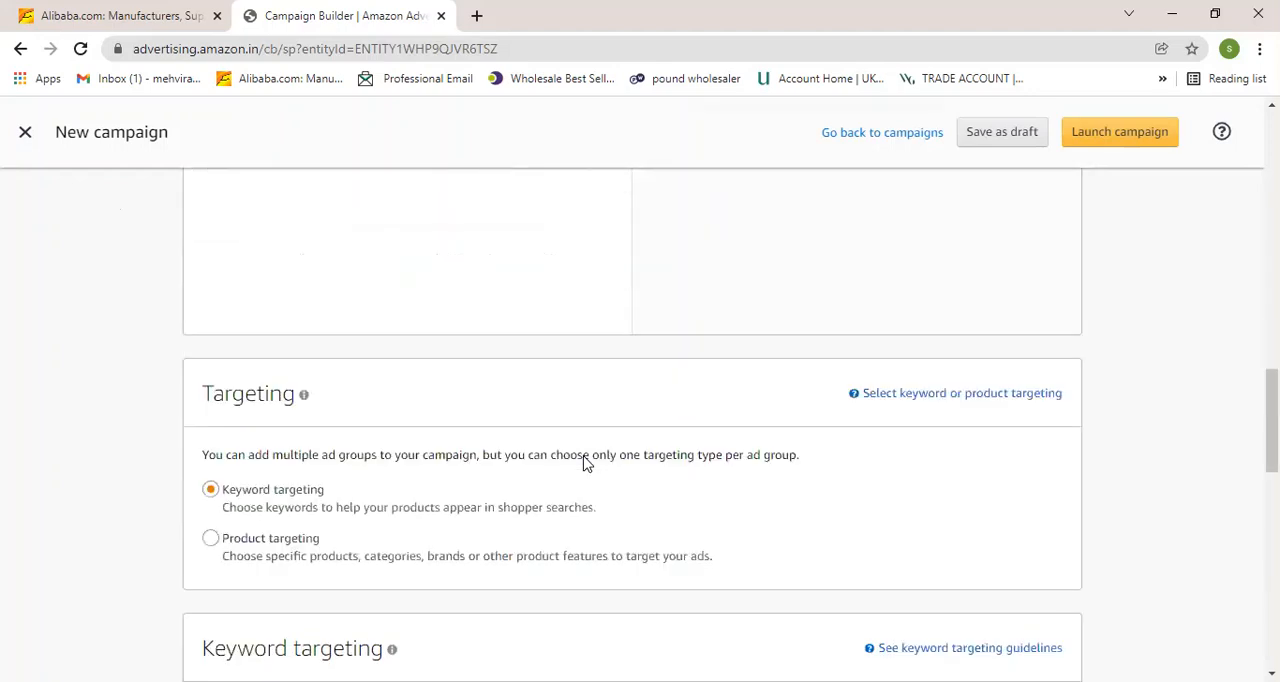
scroll(586, 463, down, 1)
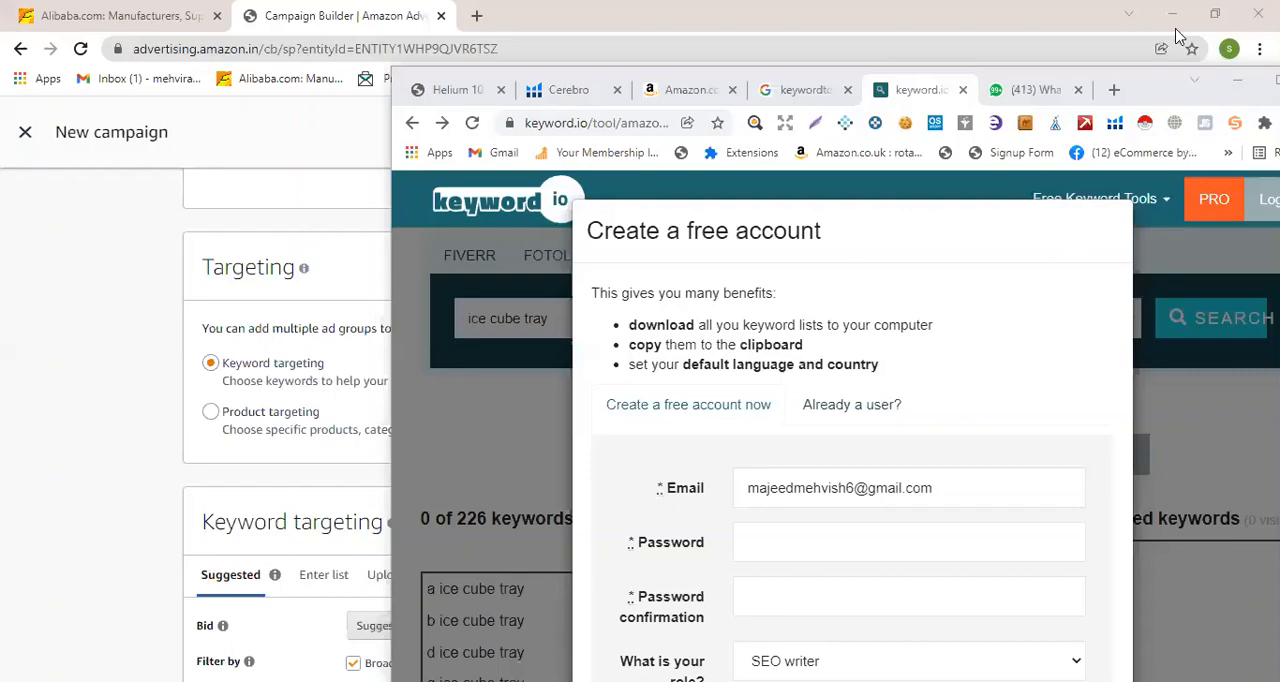
scroll(434, 436, up, 9)
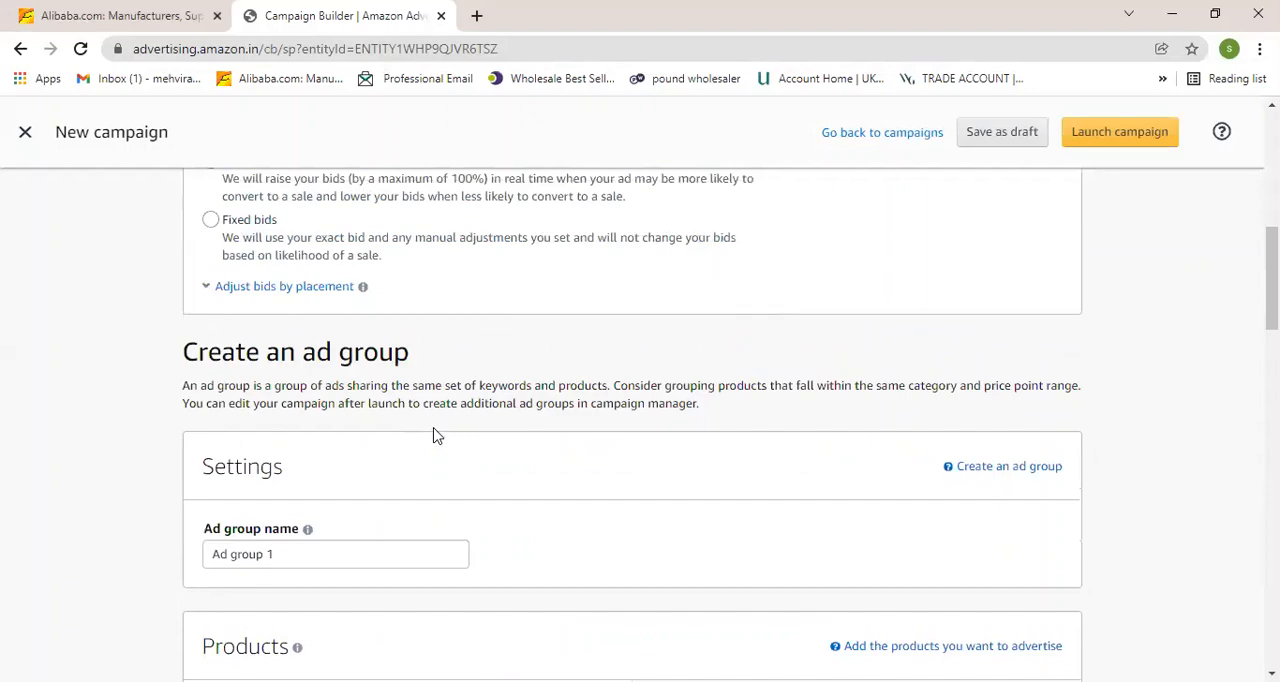
scroll(434, 436, down, 3)
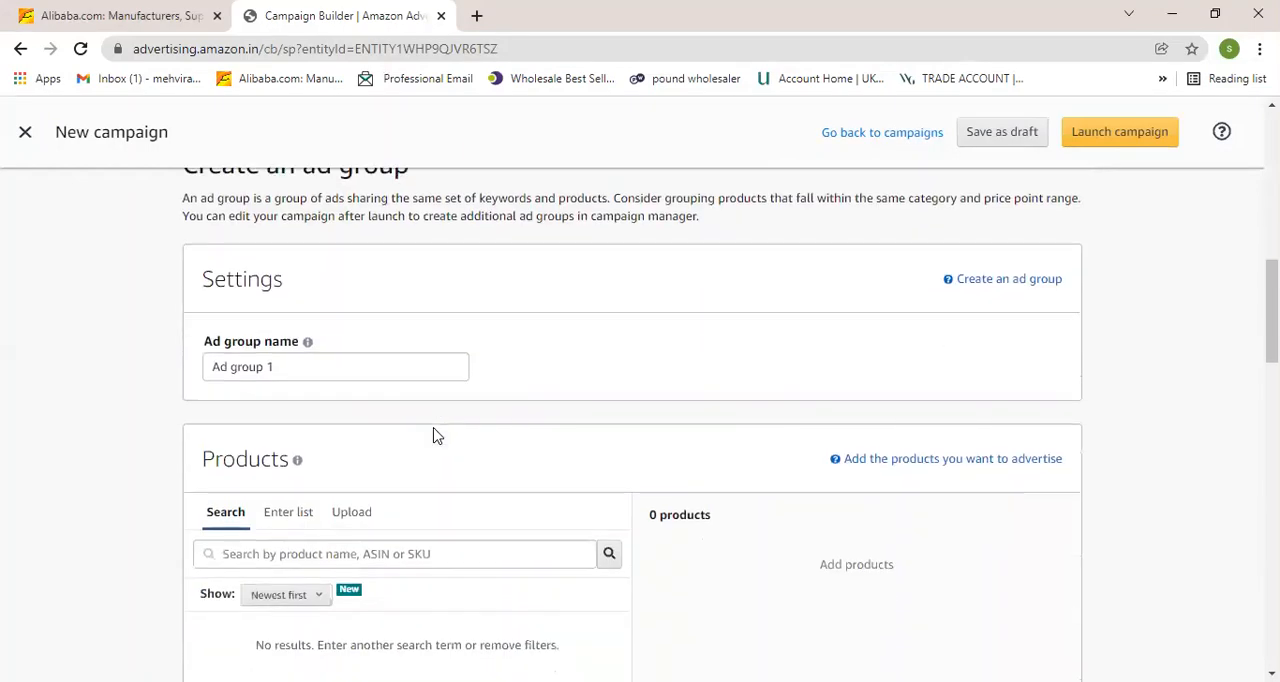
scroll(434, 436, down, 6)
scroll(434, 436, up, 6)
scroll(434, 436, up, 7)
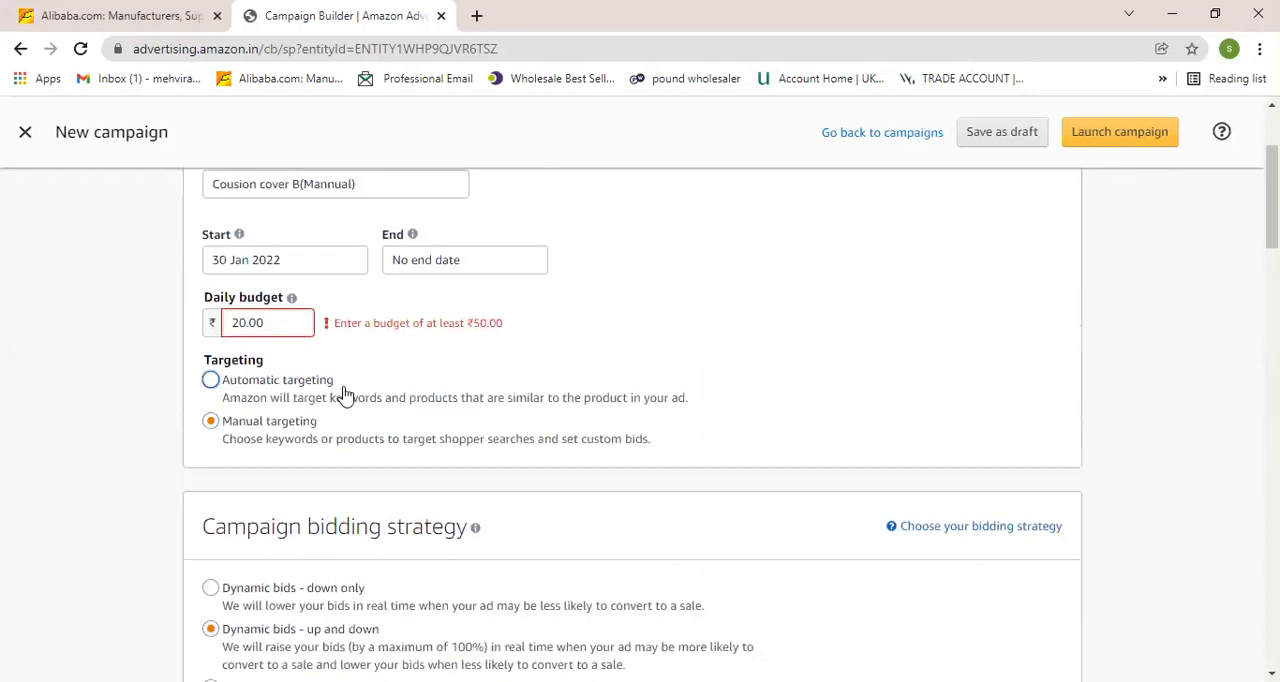
scroll(346, 395, up, 3)
scroll(322, 424, down, 2)
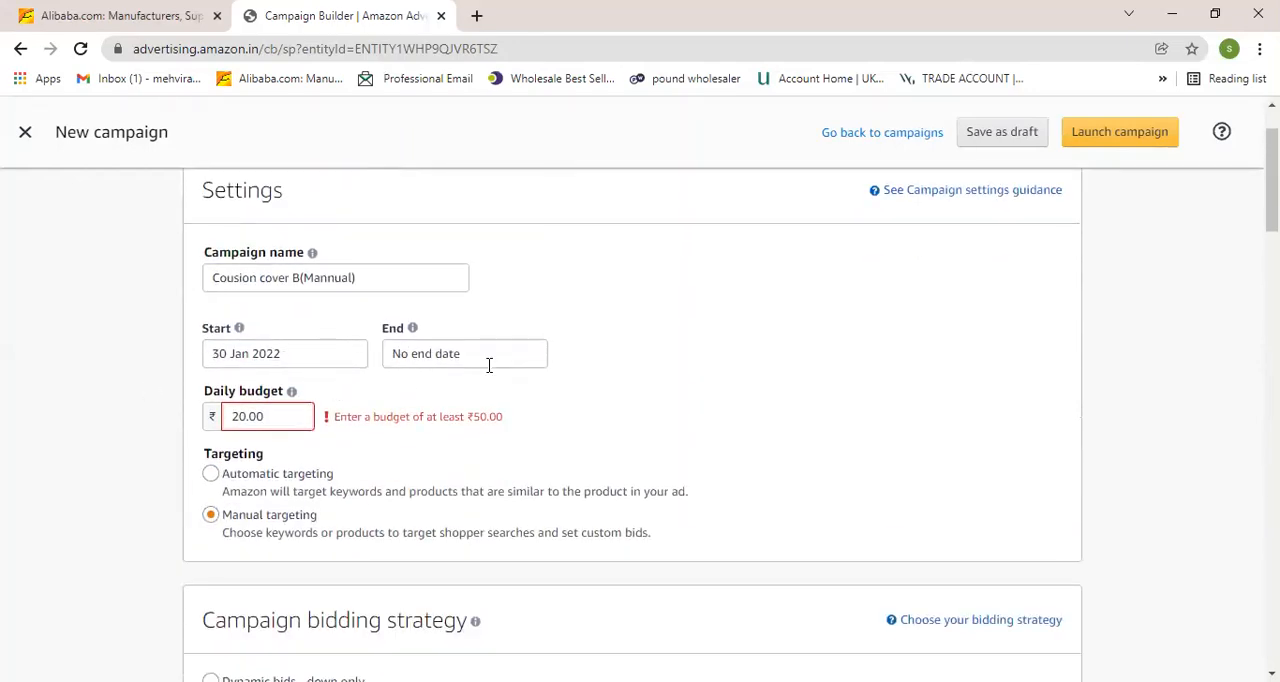
Review the daily budget, targeting type and campaign bidding strategy settings of the campaign form.
scroll(310, 385, down, 1)
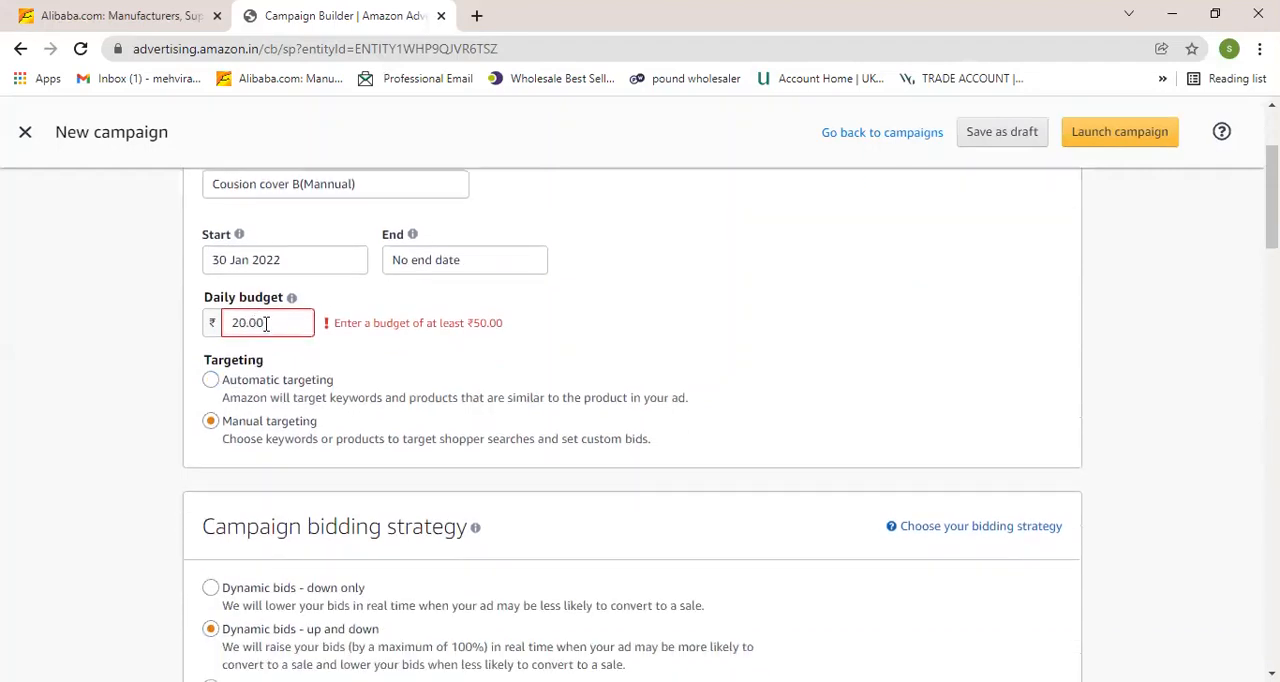
scroll(266, 323, down, 1)
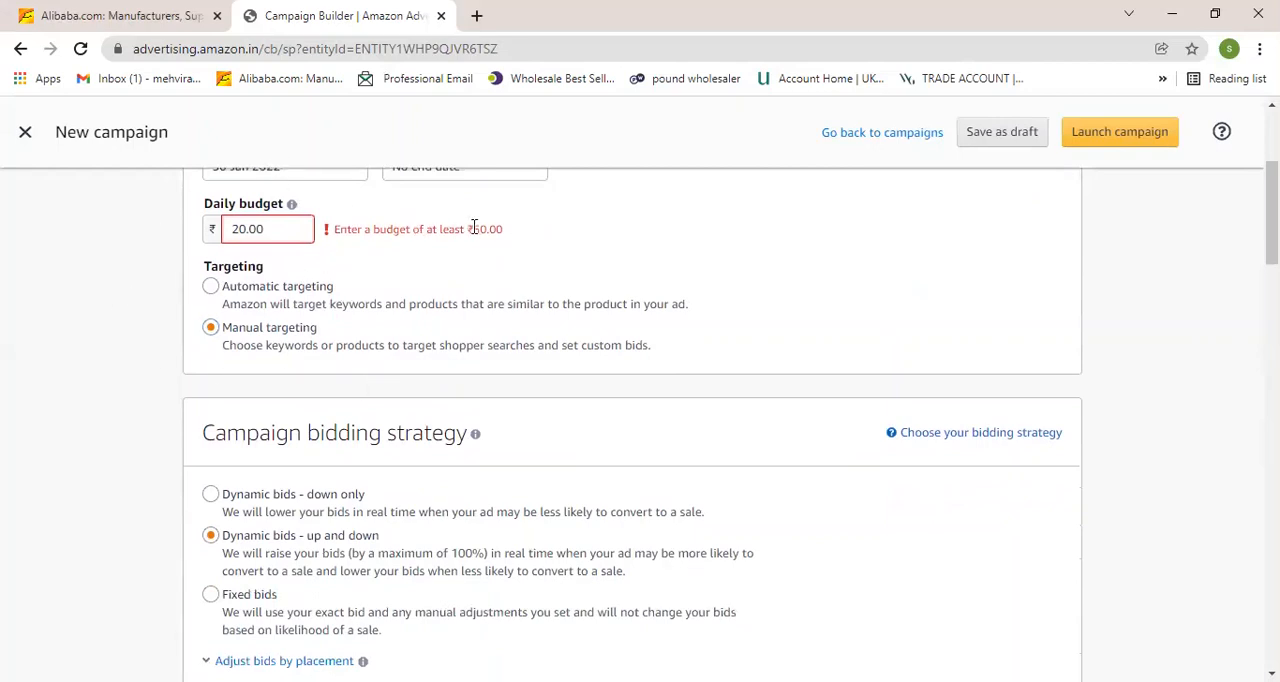
drag(468, 229, 506, 231)
click(468, 259)
scroll(251, 265, down, 1)
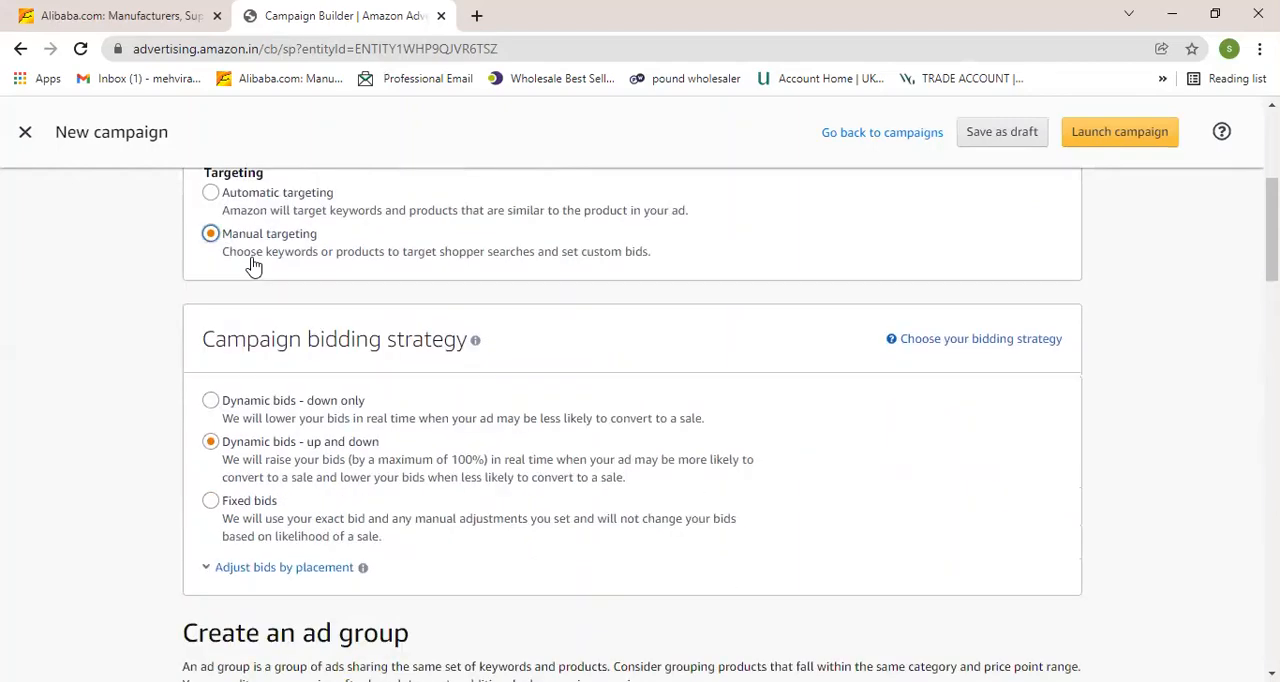
scroll(280, 265, up, 1)
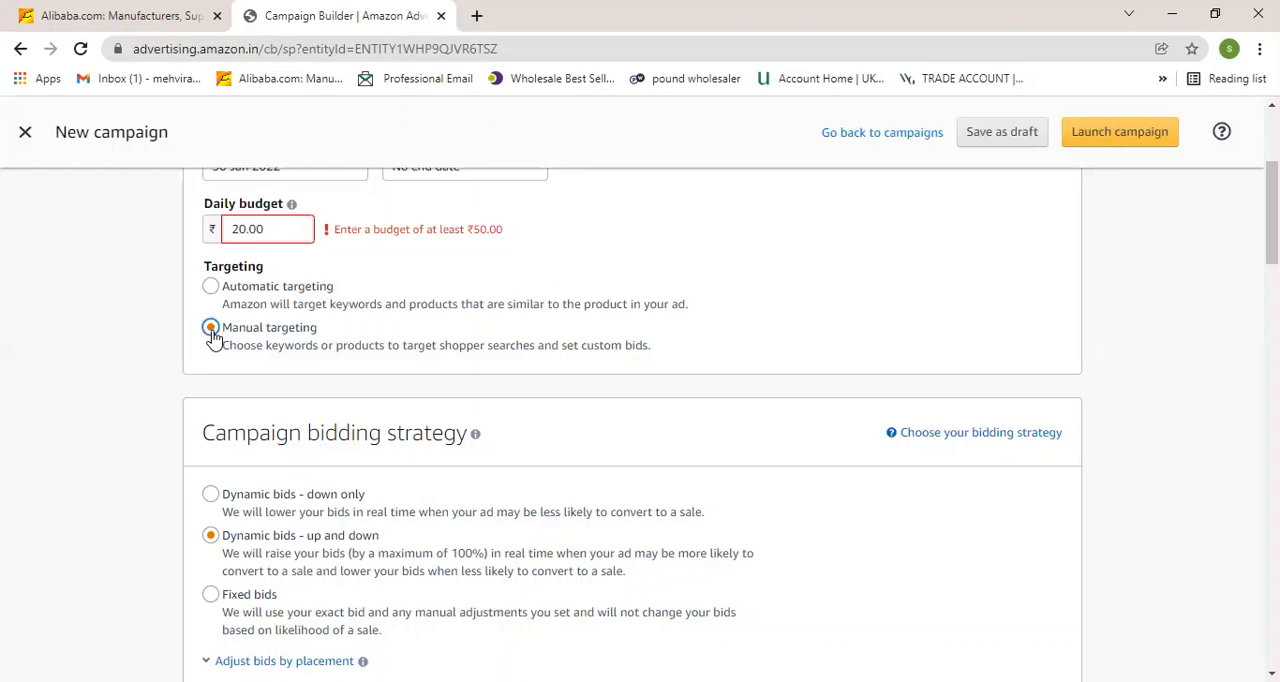
scroll(215, 338, down, 1)
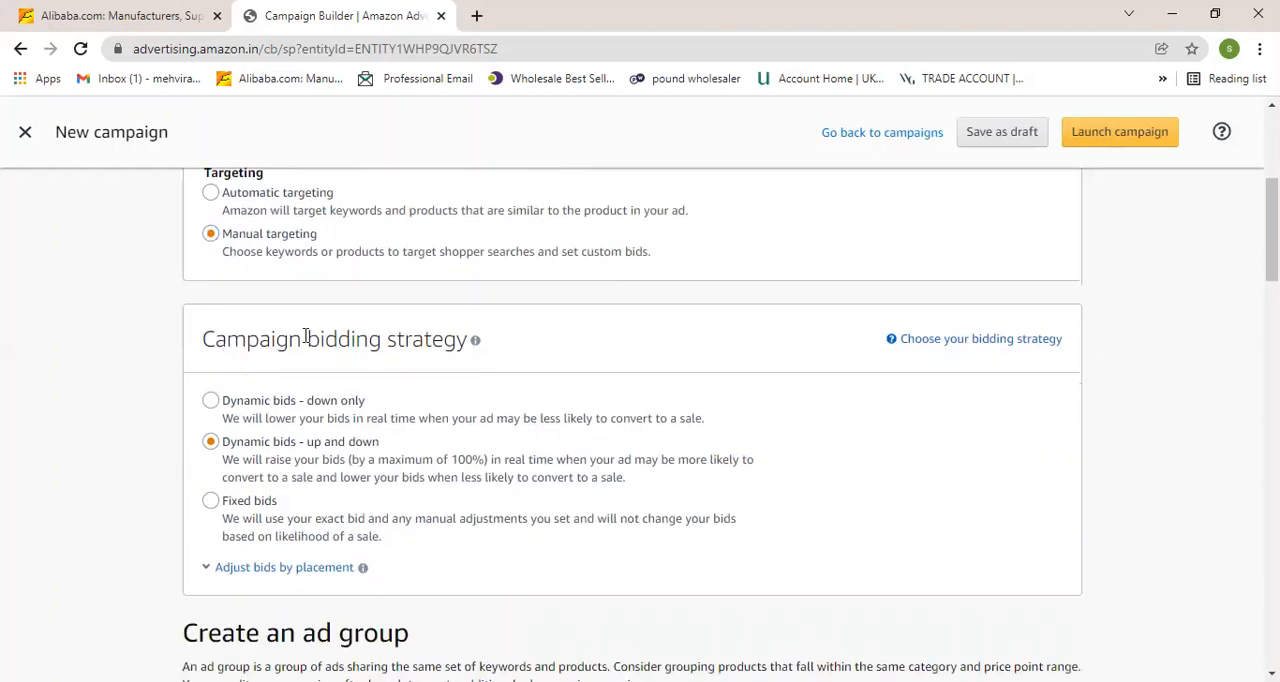
scroll(274, 408, down, 1)
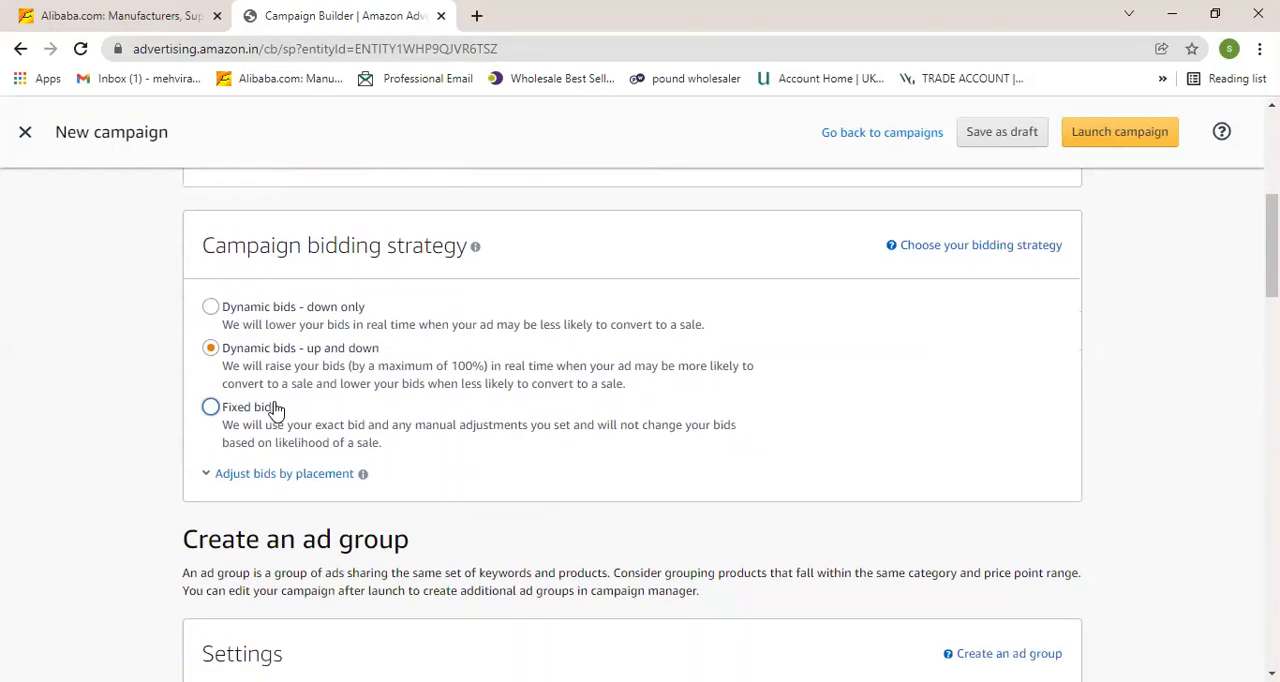
scroll(274, 409, down, 1)
scroll(274, 409, up, 1)
click(211, 349)
scroll(213, 350, down, 3)
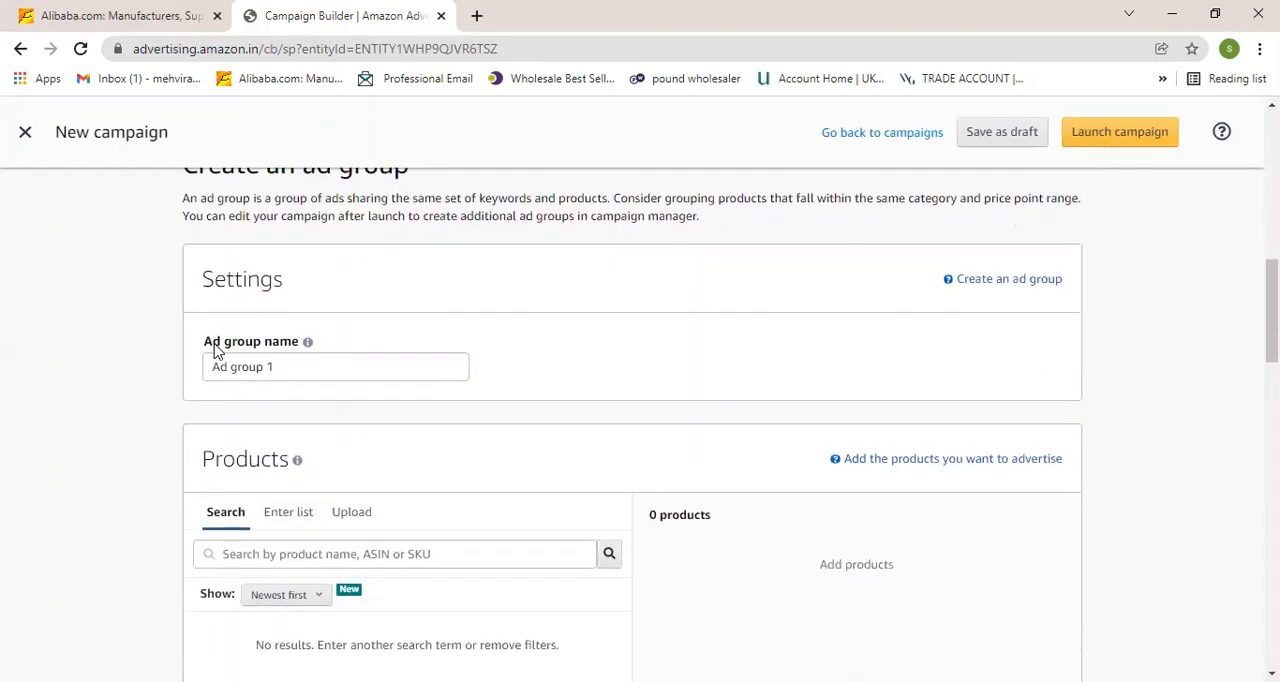
Scroll through the ad group settings, Products, Targeting and Keyword targeting suggestion sections.
scroll(214, 357, up, 1)
scroll(363, 373, down, 3)
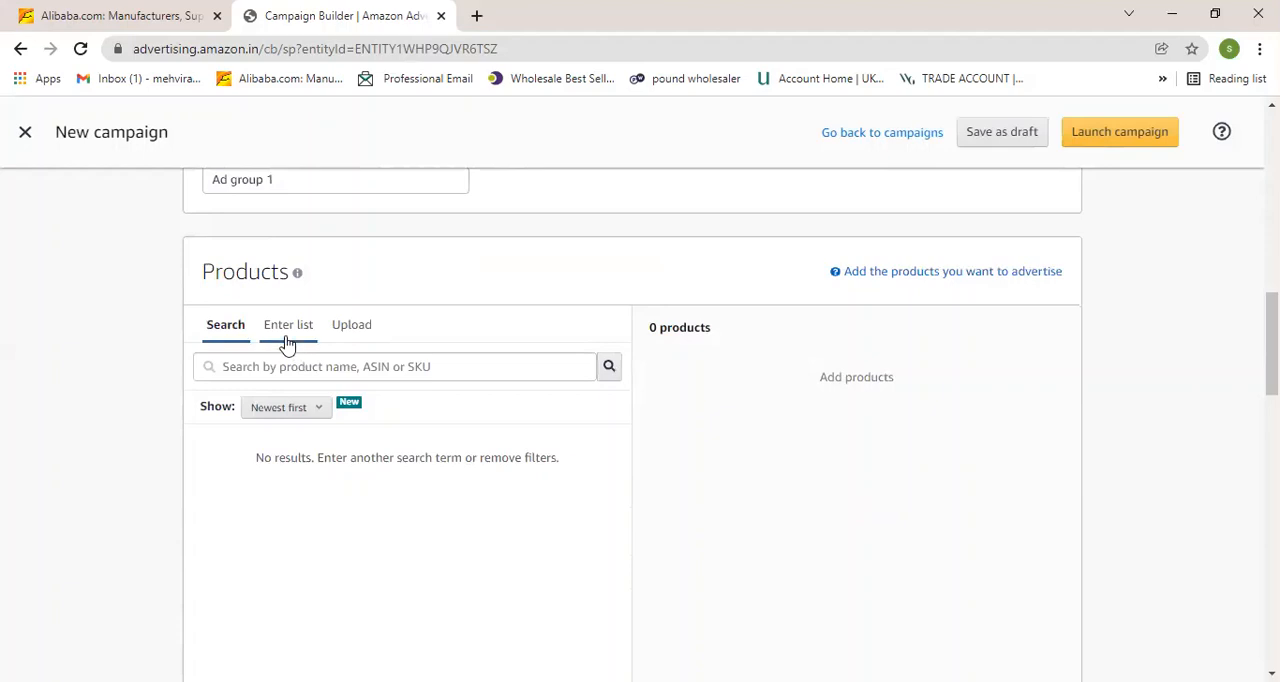
scroll(286, 343, up, 1)
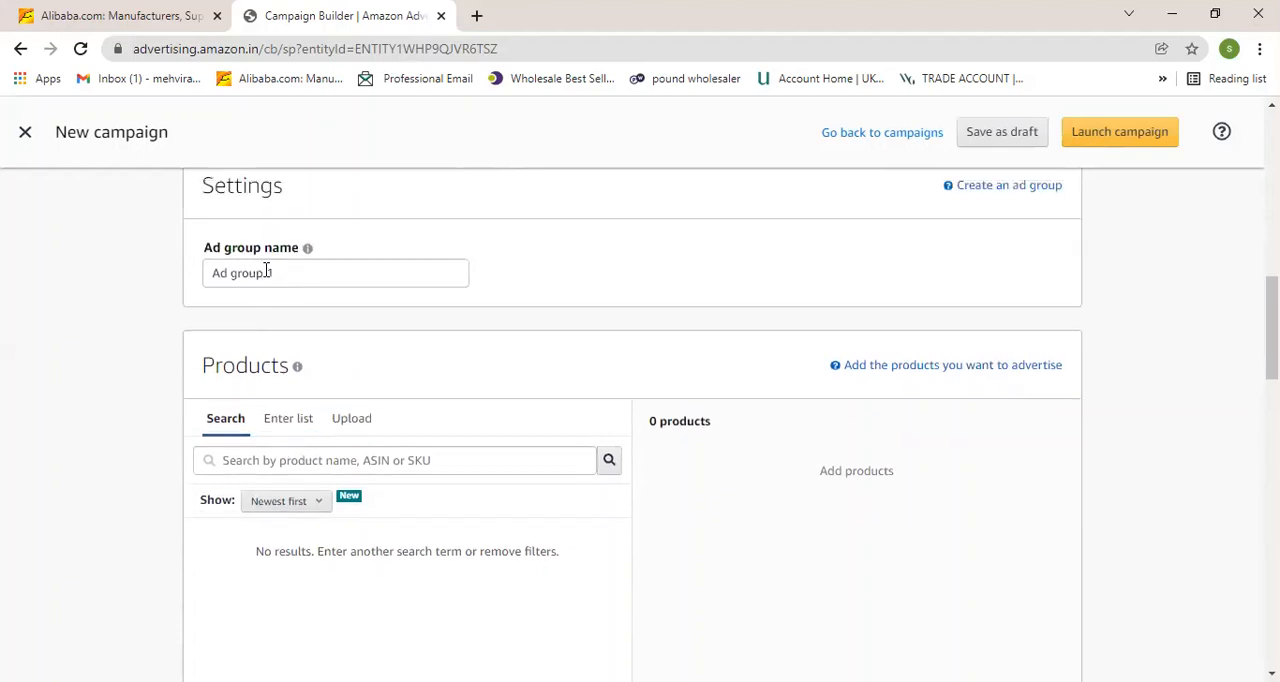
scroll(257, 334, down, 1)
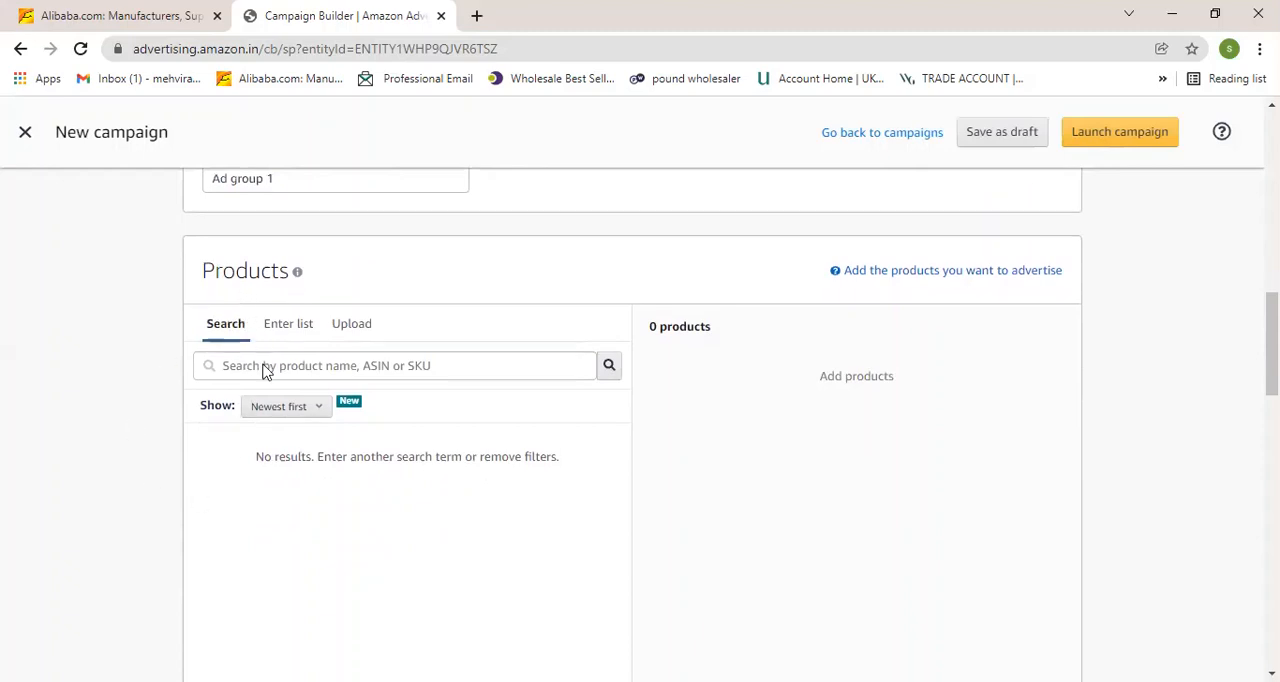
scroll(337, 394, down, 3)
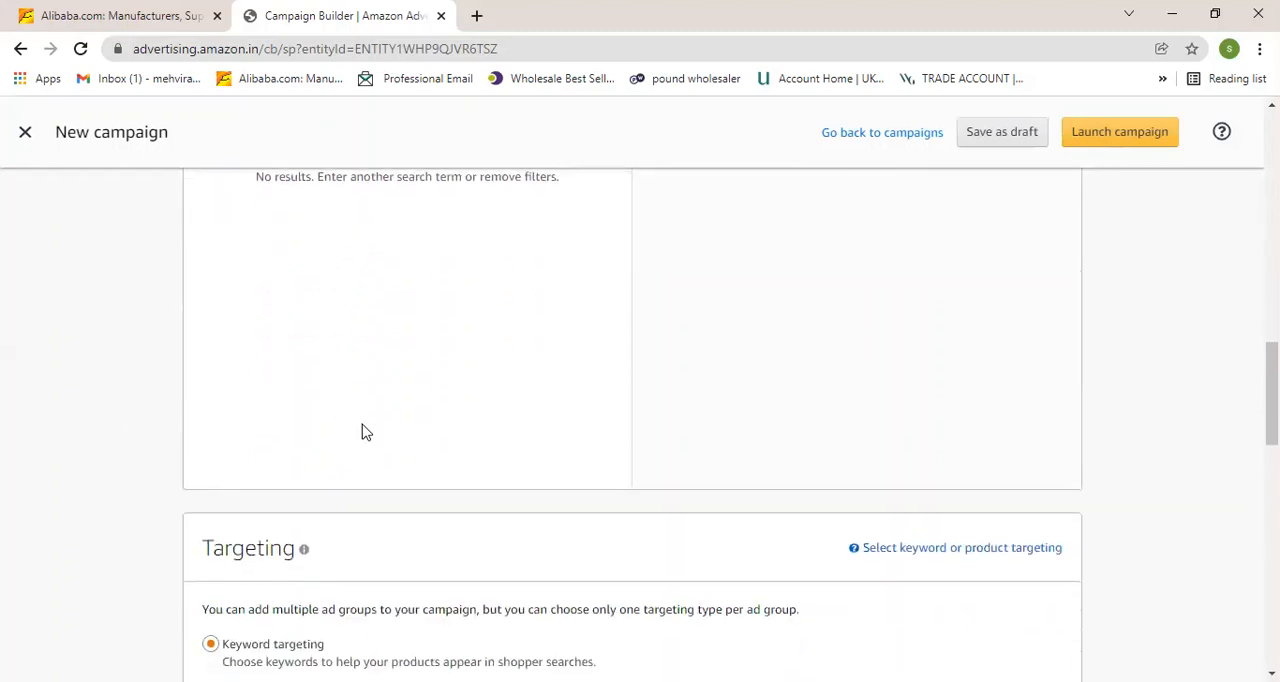
scroll(365, 432, up, 2)
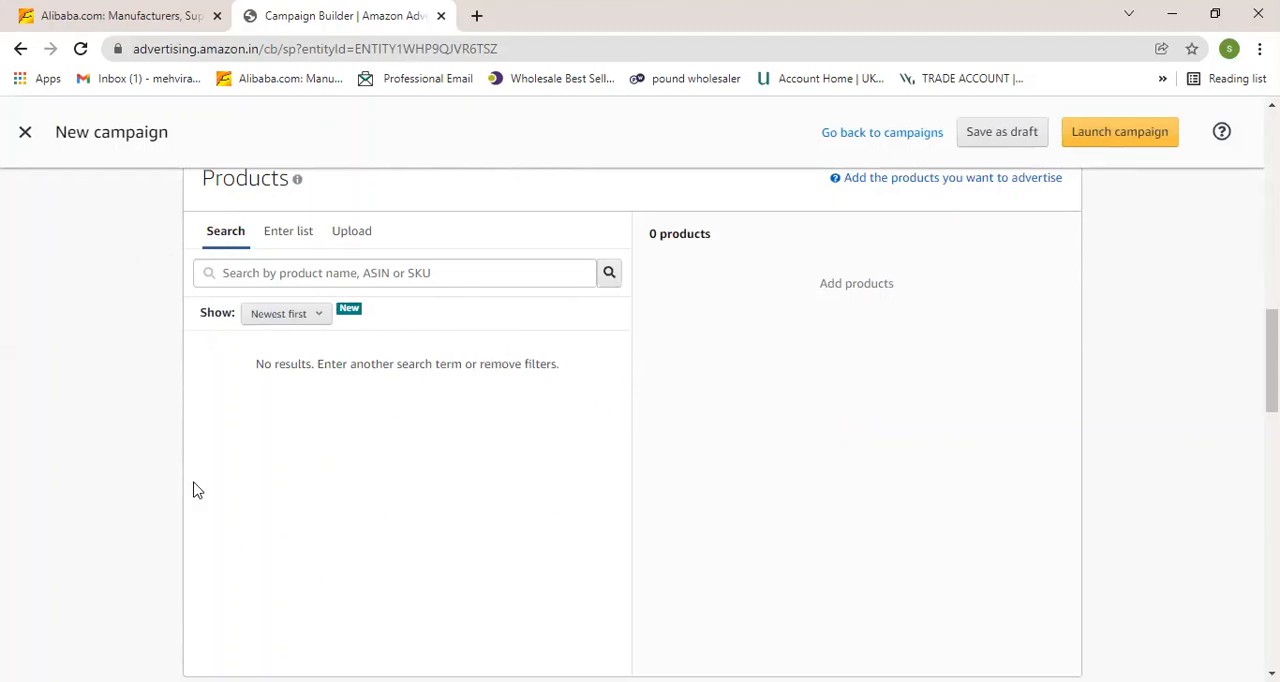
scroll(337, 360, up, 3)
scroll(314, 394, up, 4)
scroll(314, 394, up, 3)
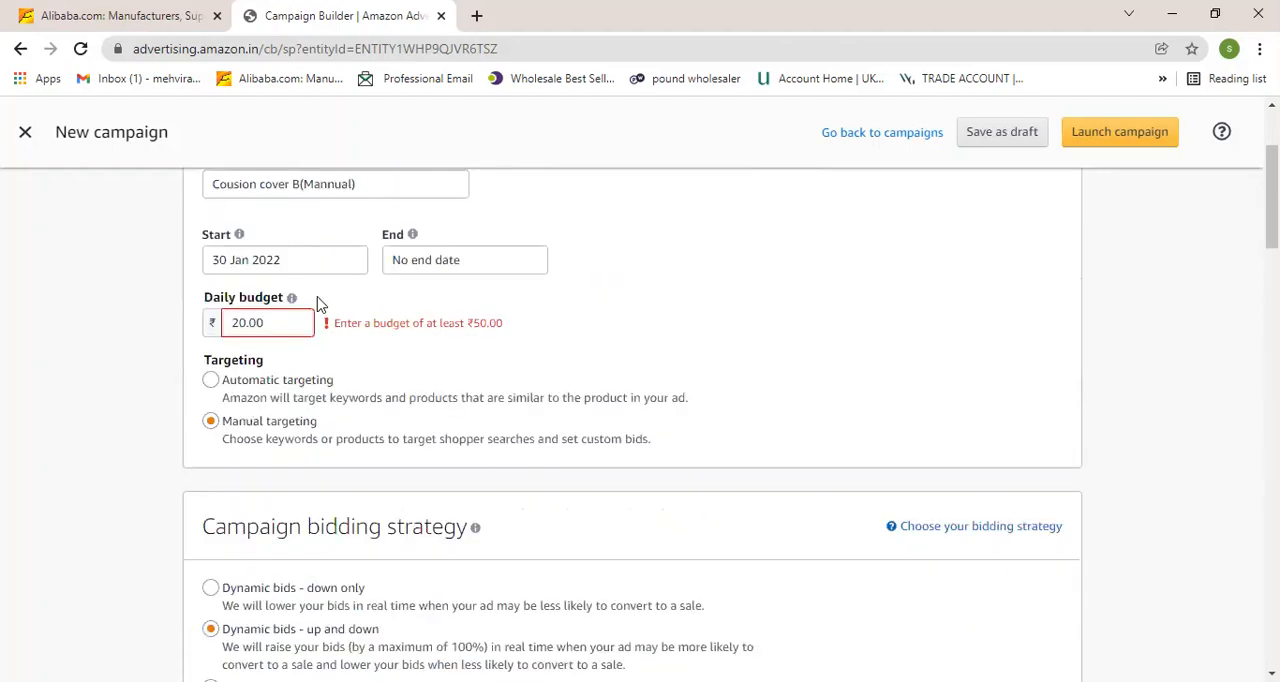
scroll(263, 409, down, 1)
scroll(263, 409, down, 10)
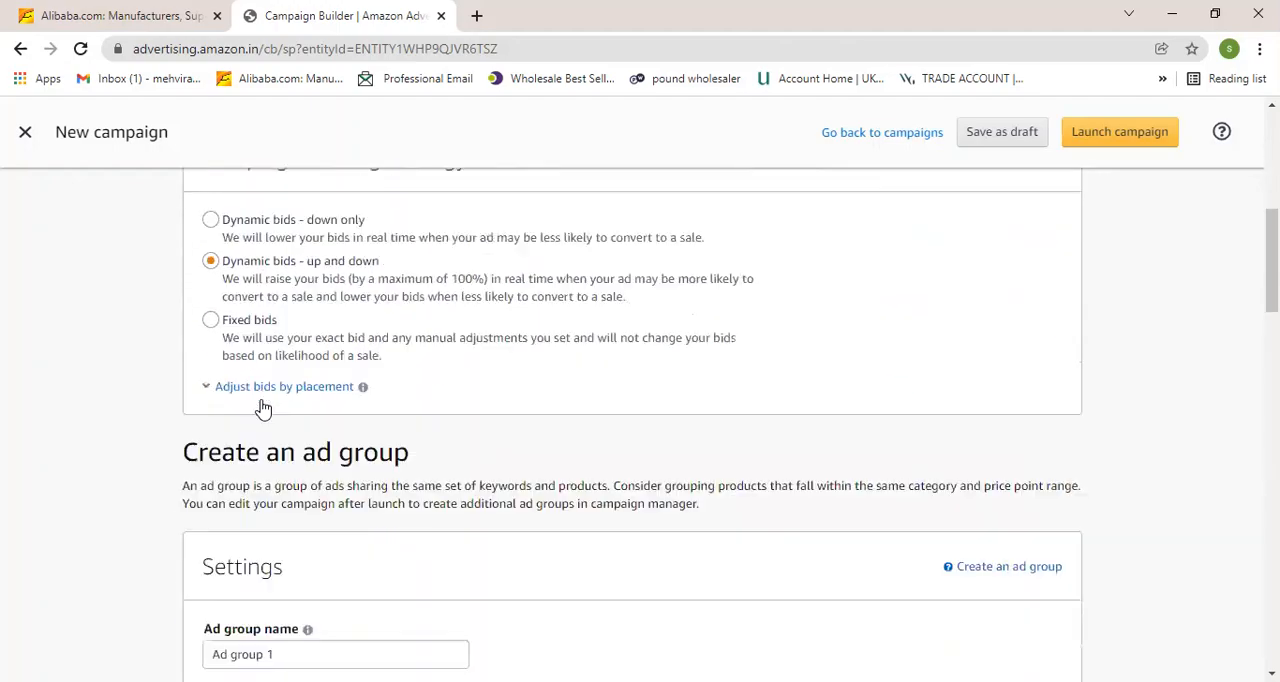
scroll(263, 409, down, 4)
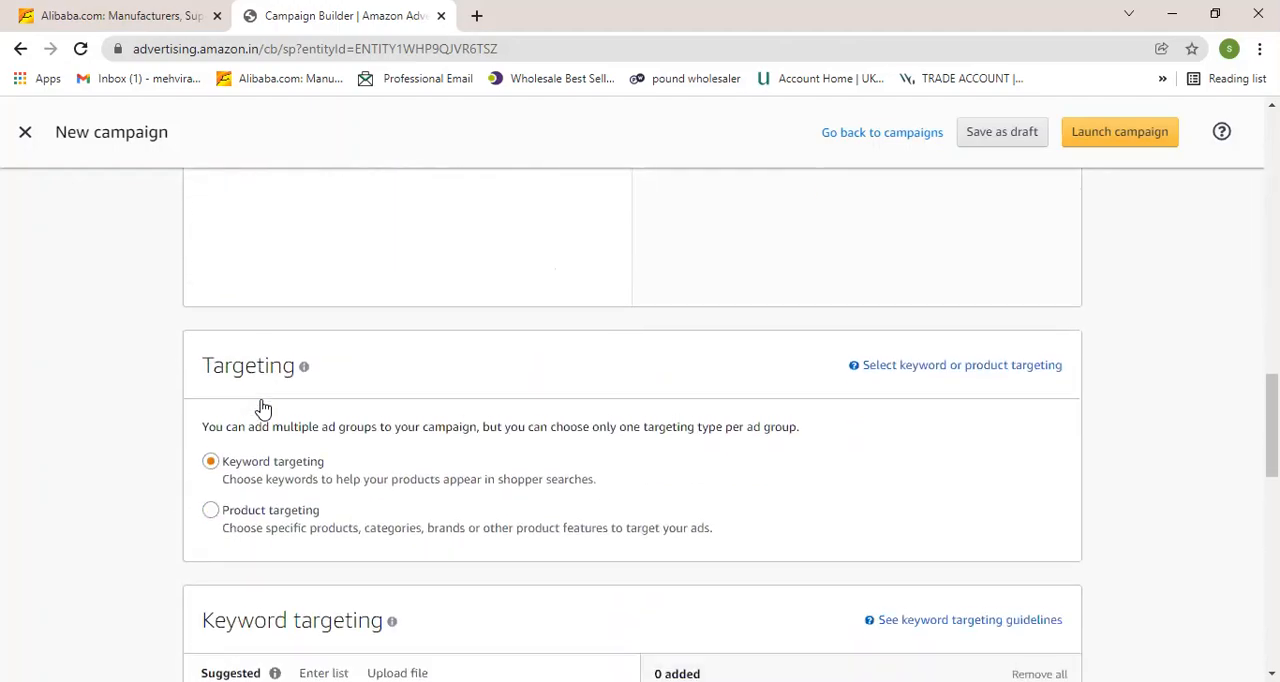
click(208, 266)
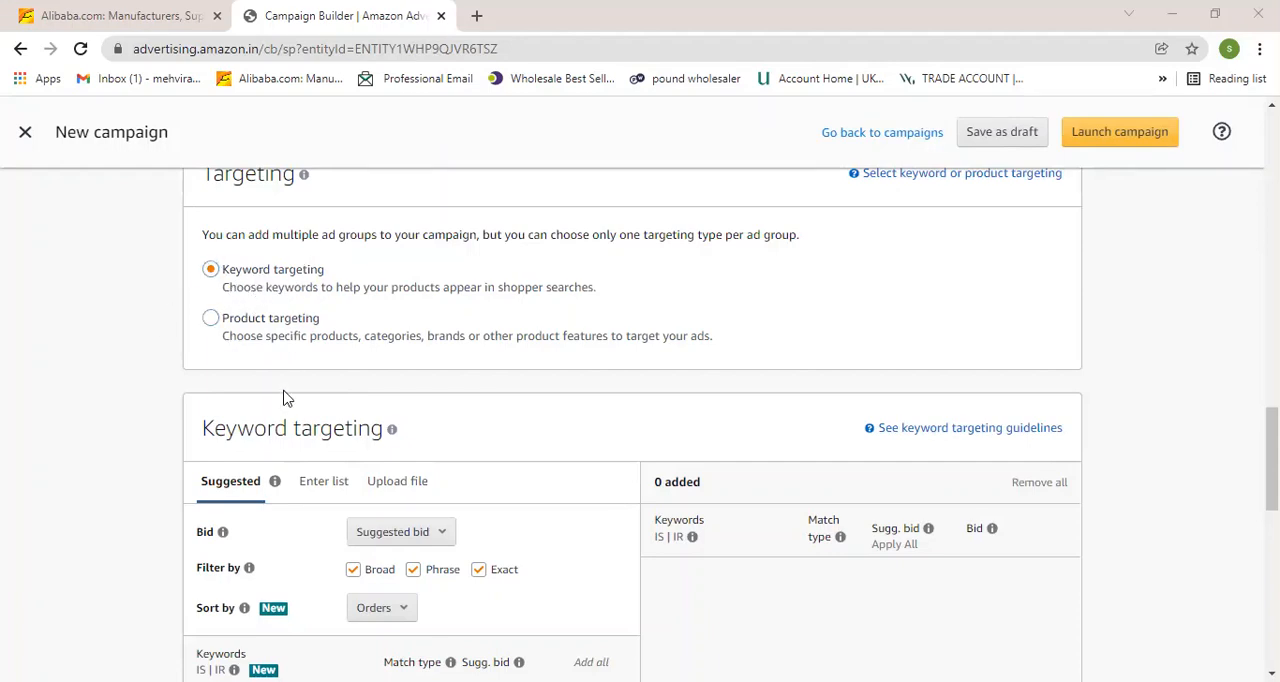
scroll(235, 440, down, 1)
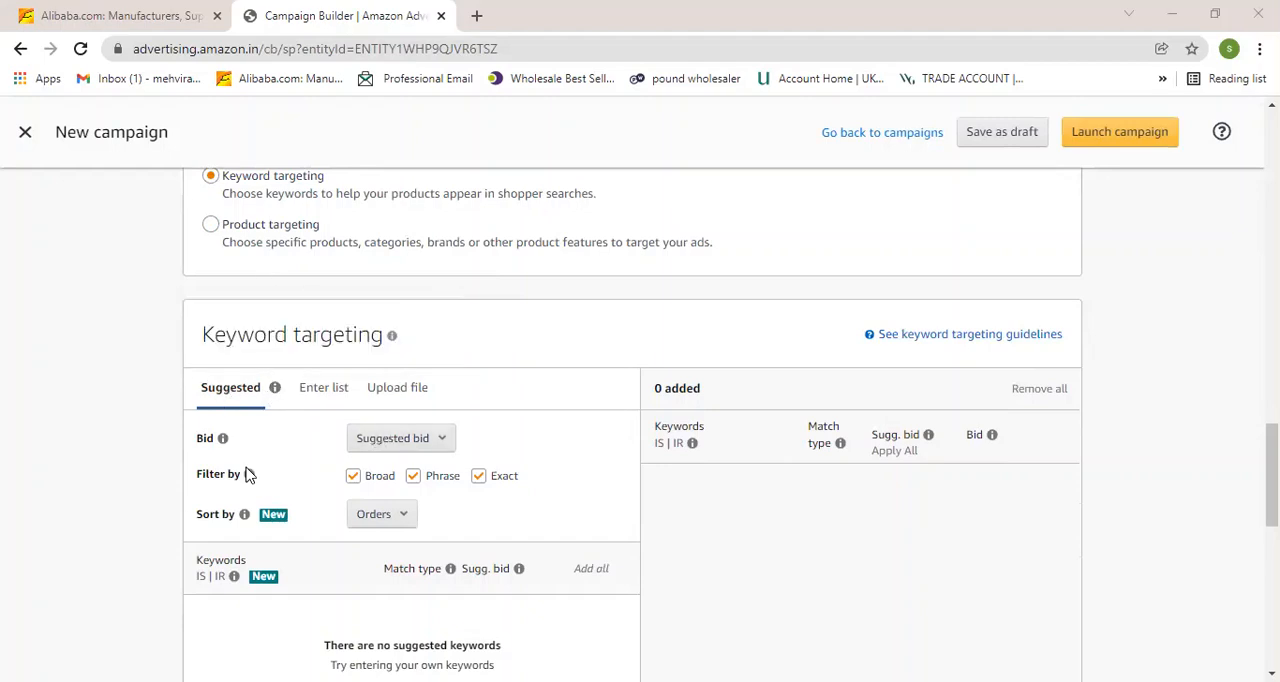
scroll(246, 508, down, 4)
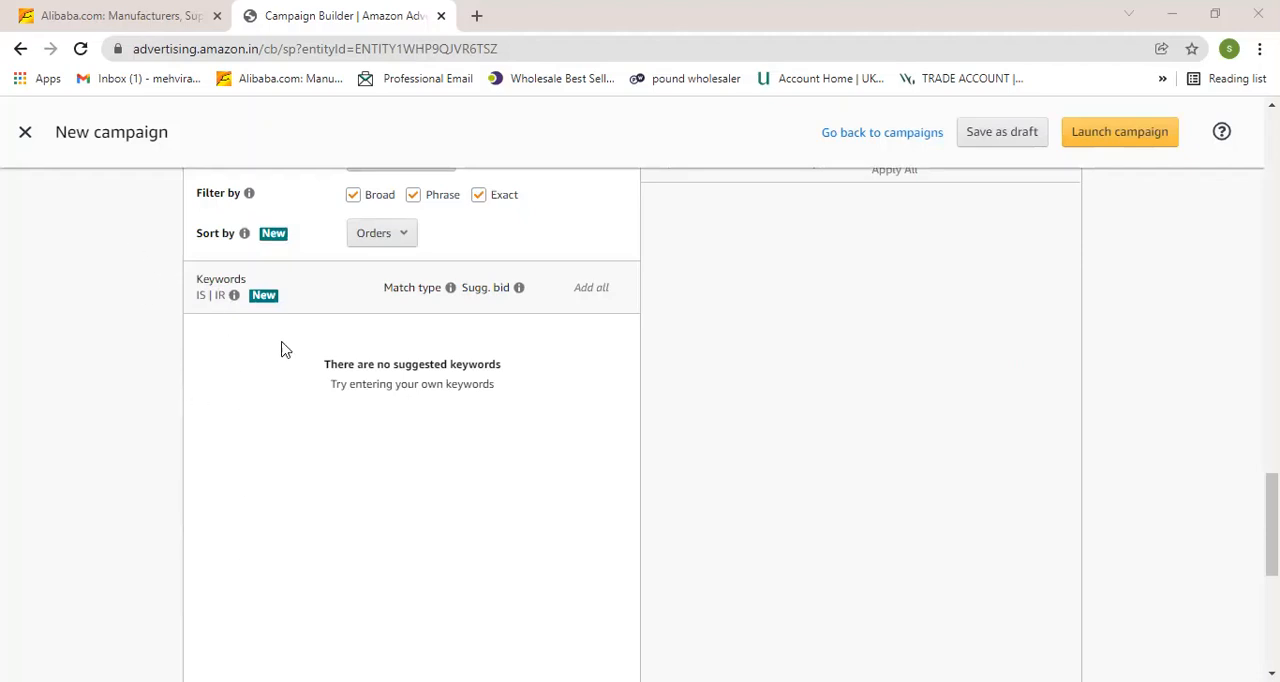
scroll(283, 563, up, 2)
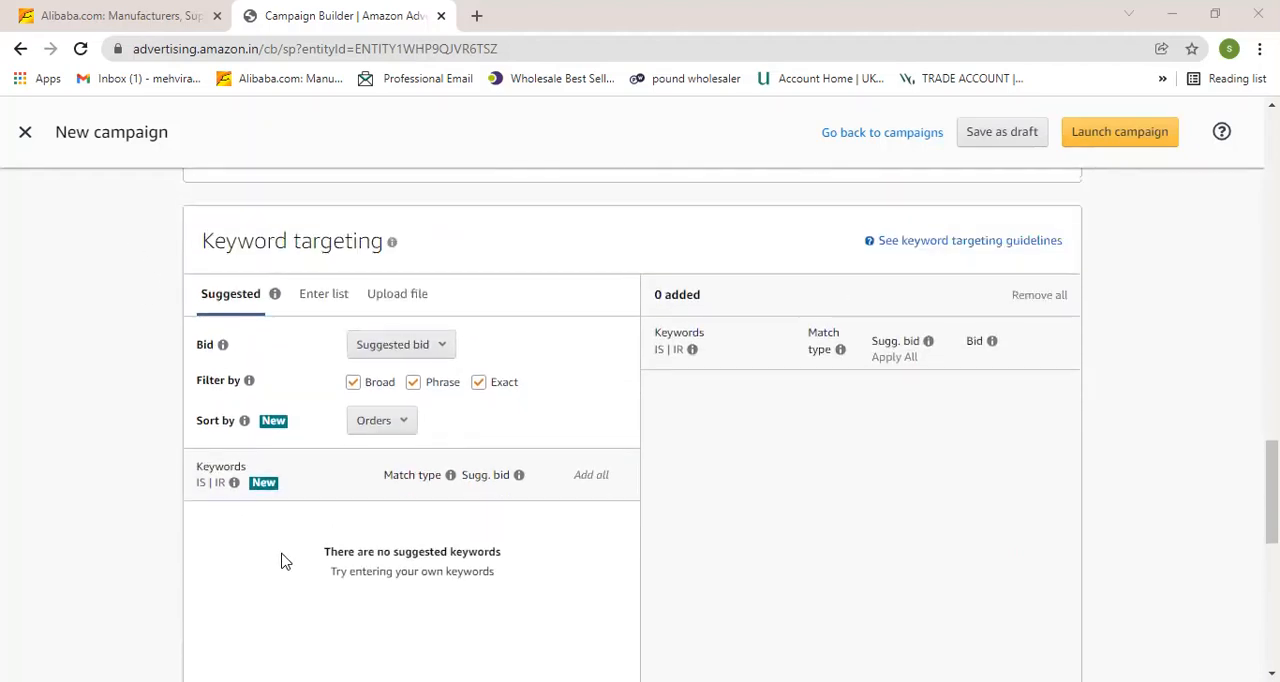
Open the Enter list option of keyword targeting to enter keywords manually.
click(321, 295)
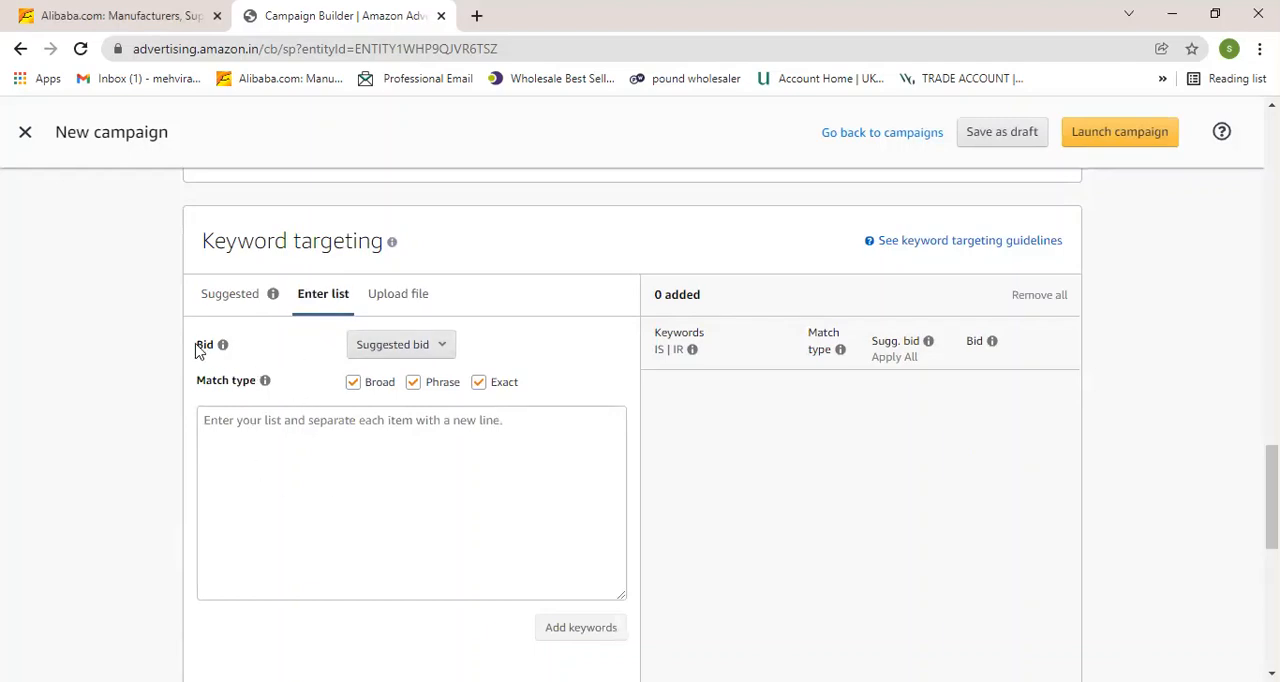
mouse_move(265, 381)
scroll(199, 554, down, 1)
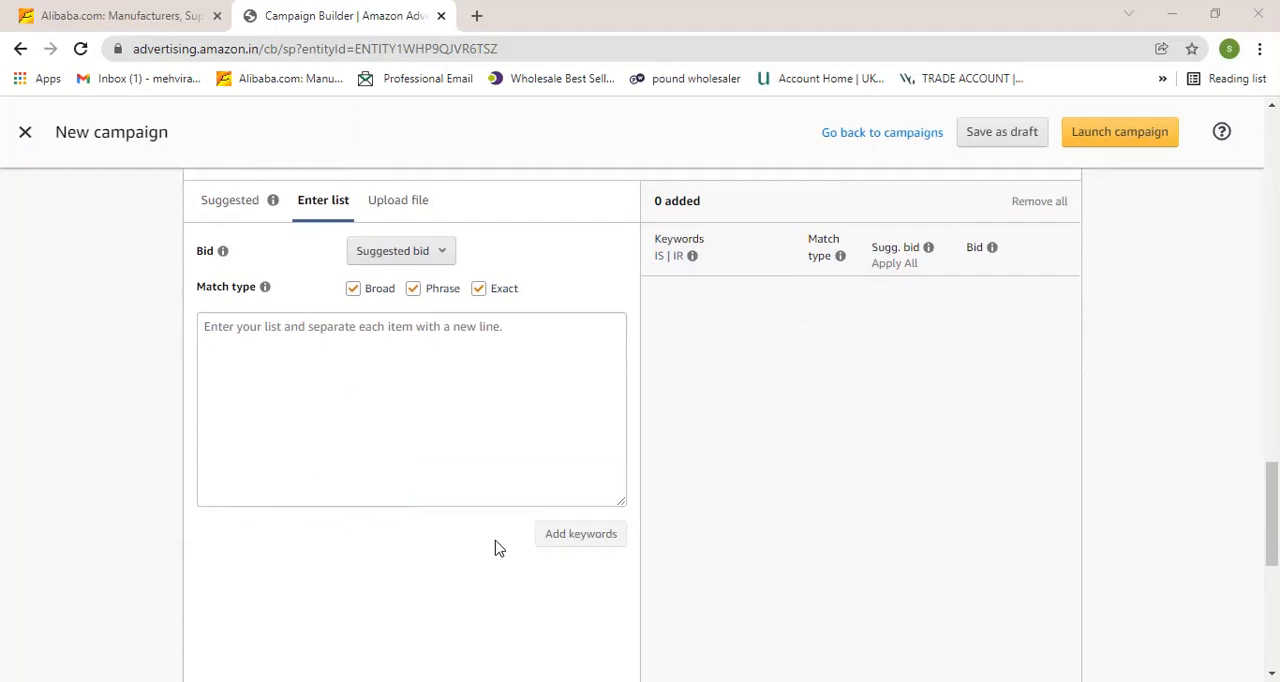
click(549, 538)
Switch to the Helium 10 Cerebro keyword research window and check its marketplace list.
click(355, 371)
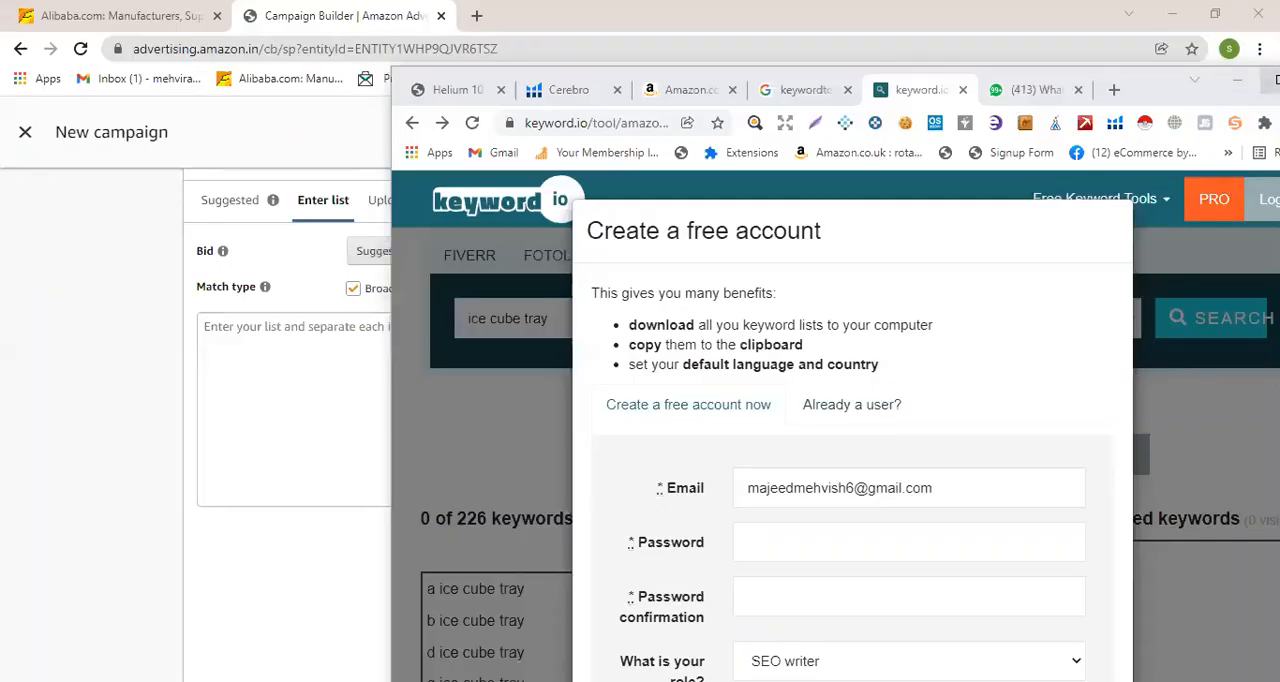
click(1275, 80)
click(262, 6)
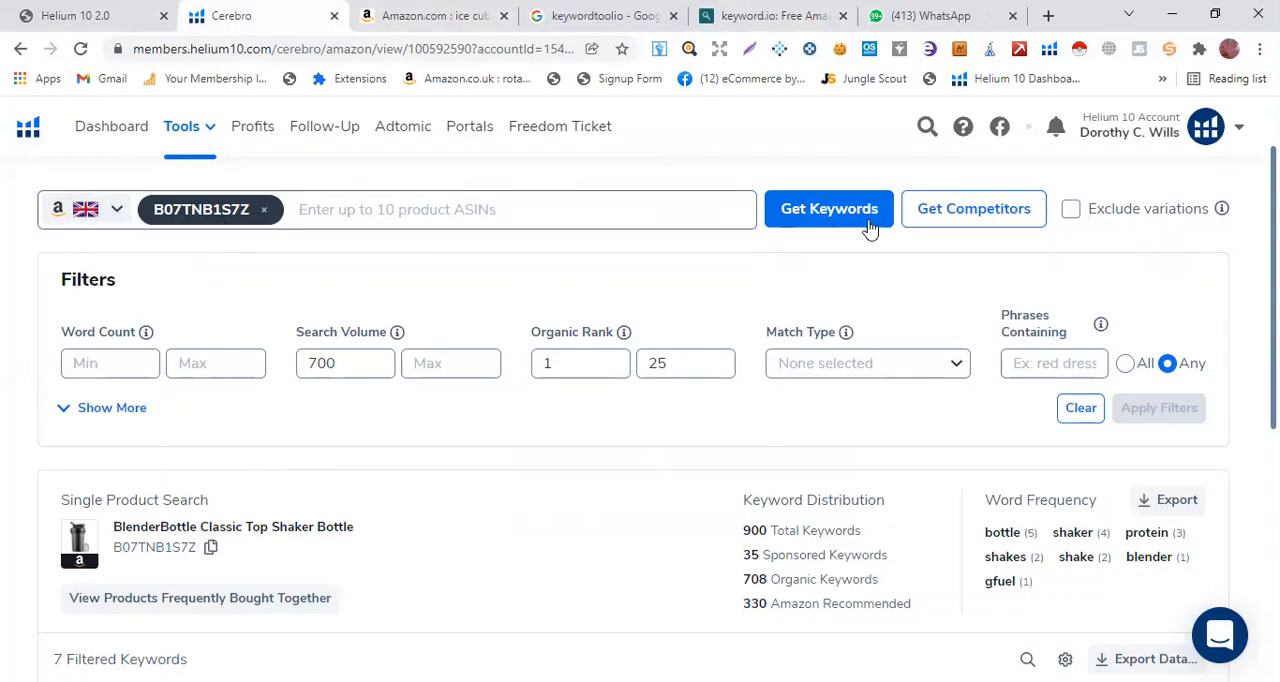
click(115, 222)
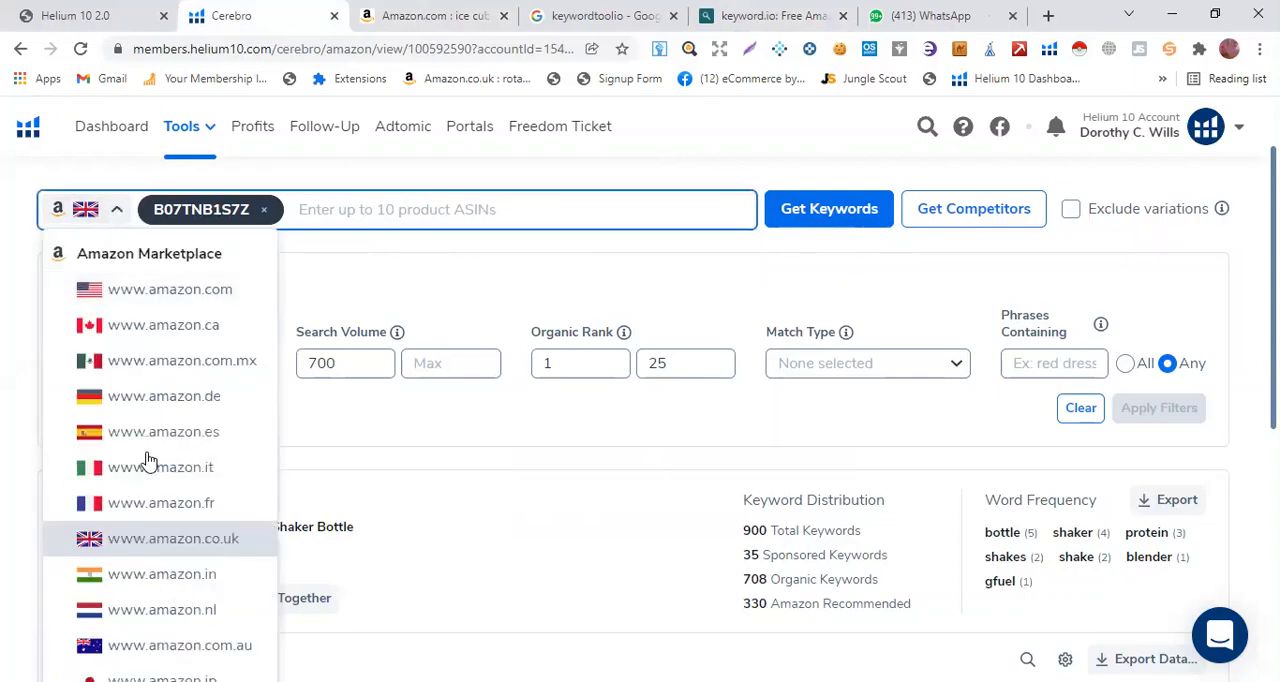
click(371, 293)
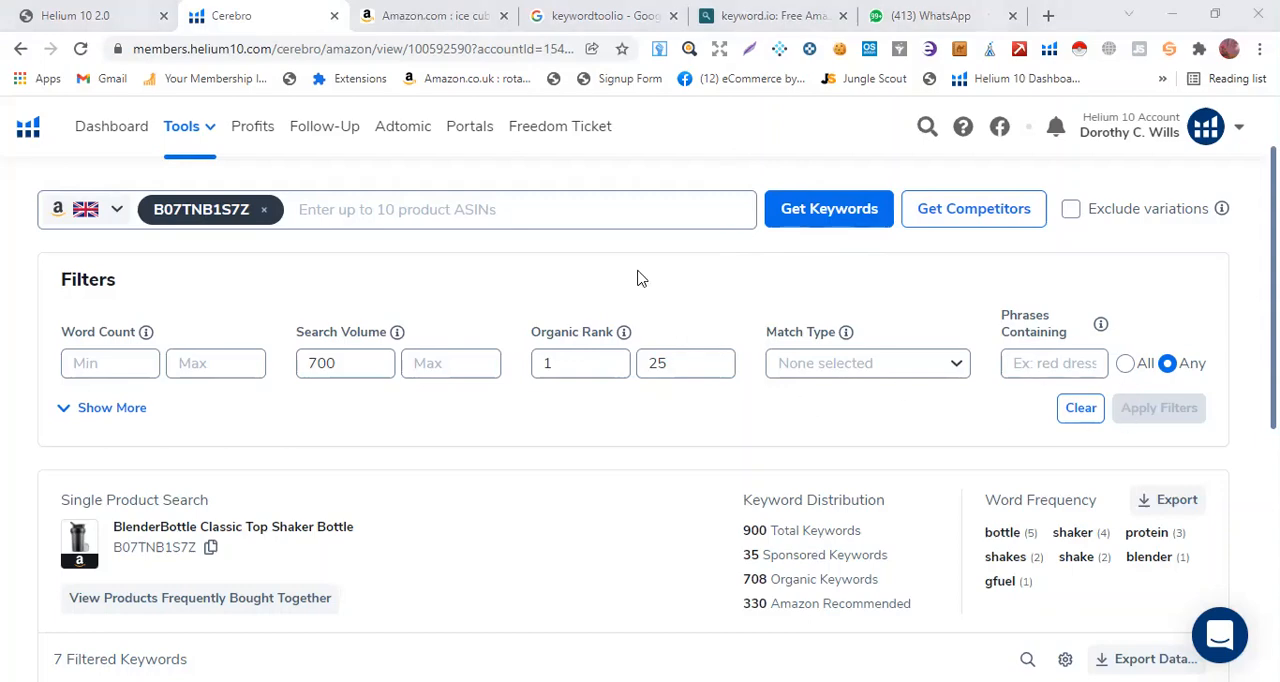
Scroll through Cerebro's filtered keyword table and examine the Search Volume column.
scroll(567, 409, down, 2)
scroll(567, 409, down, 1)
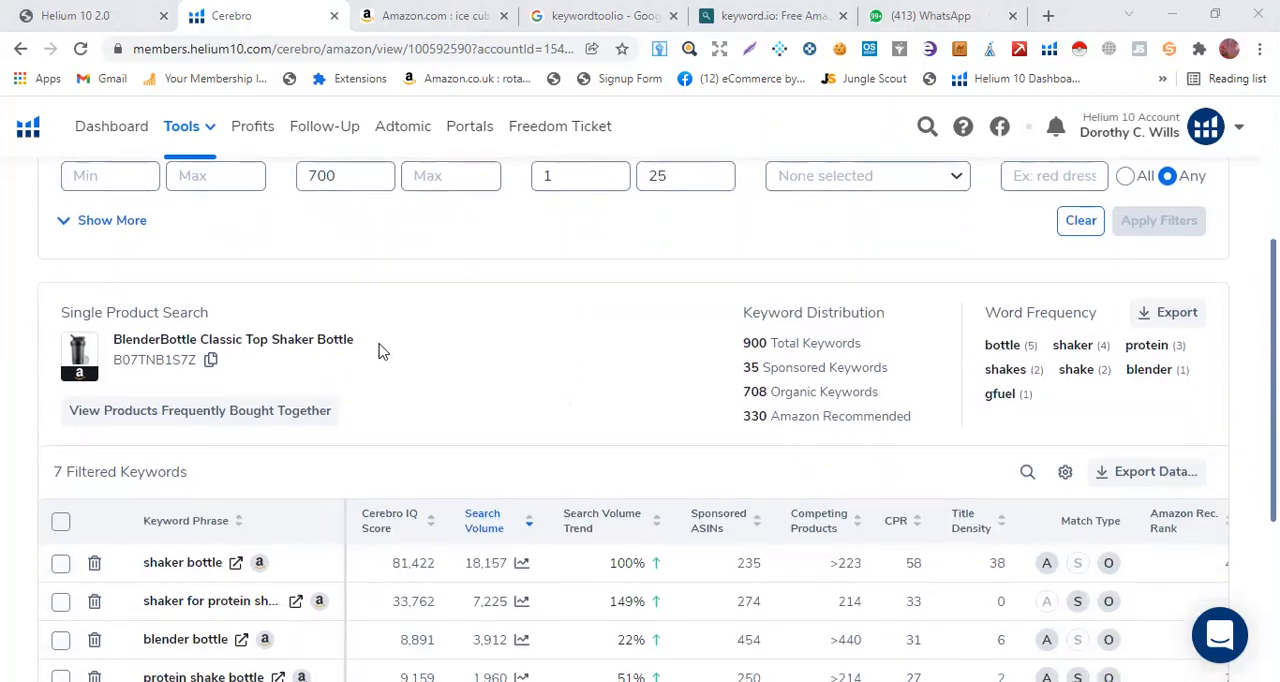
scroll(323, 449, down, 1)
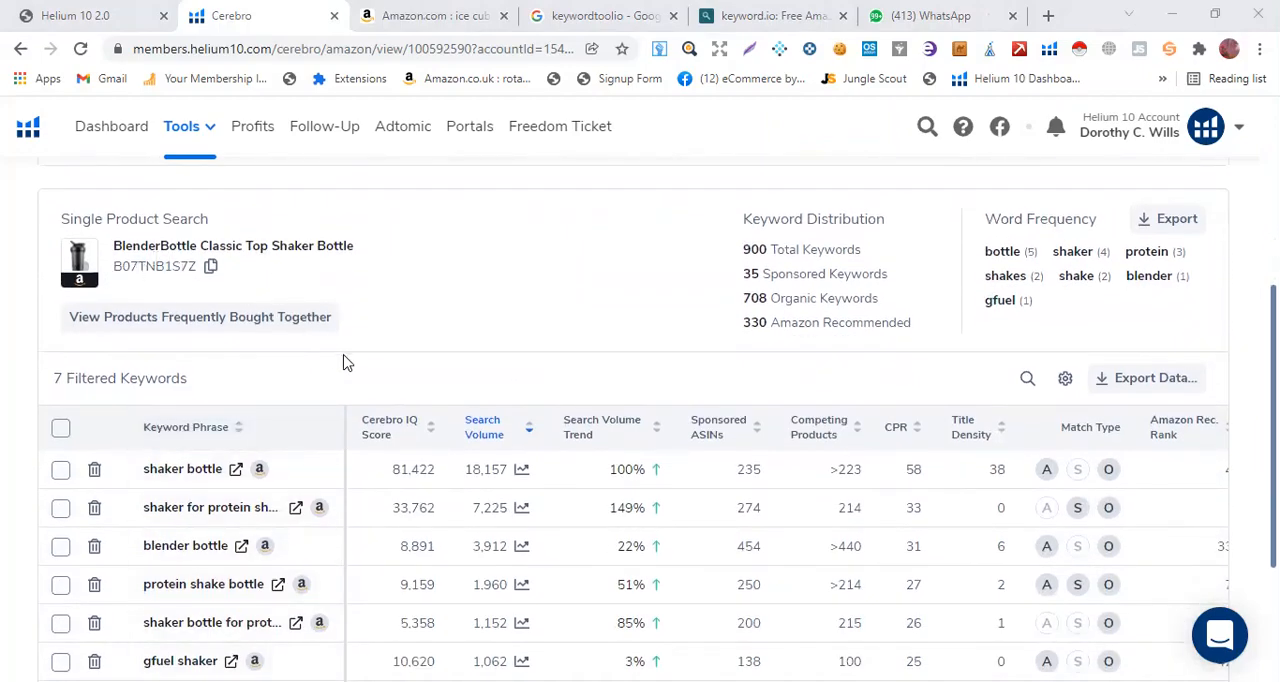
scroll(346, 360, down, 1)
scroll(412, 481, down, 2)
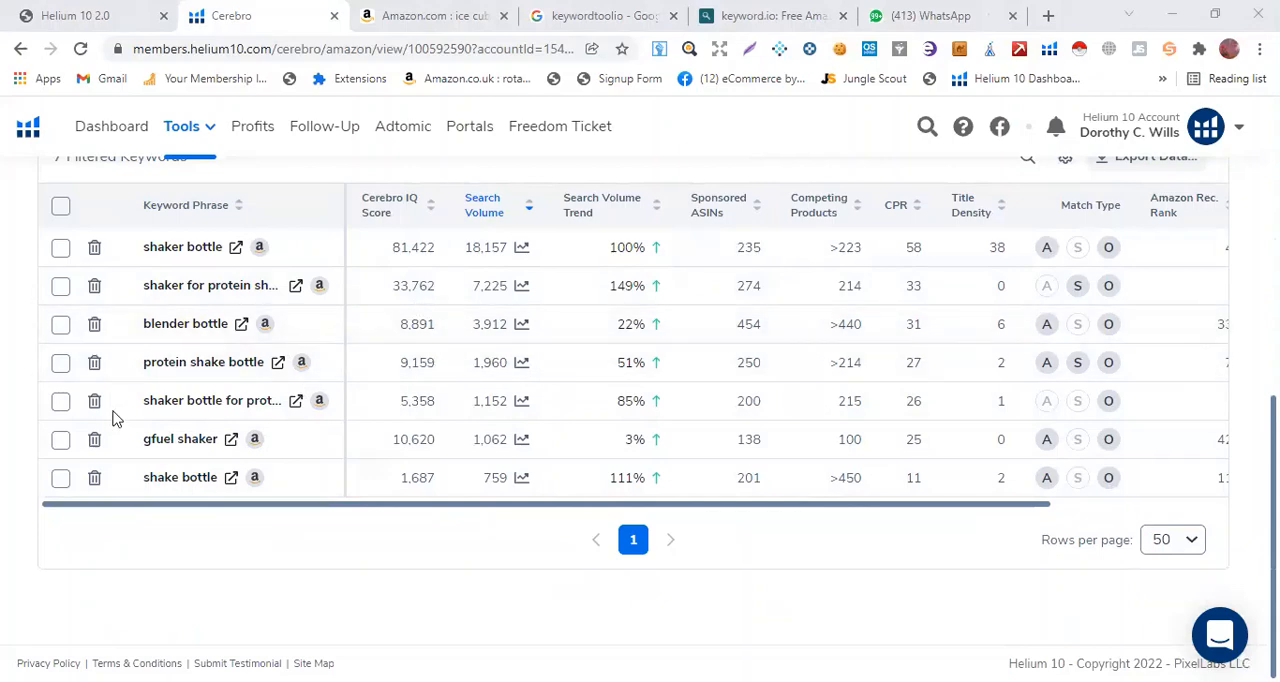
scroll(60, 350, up, 1)
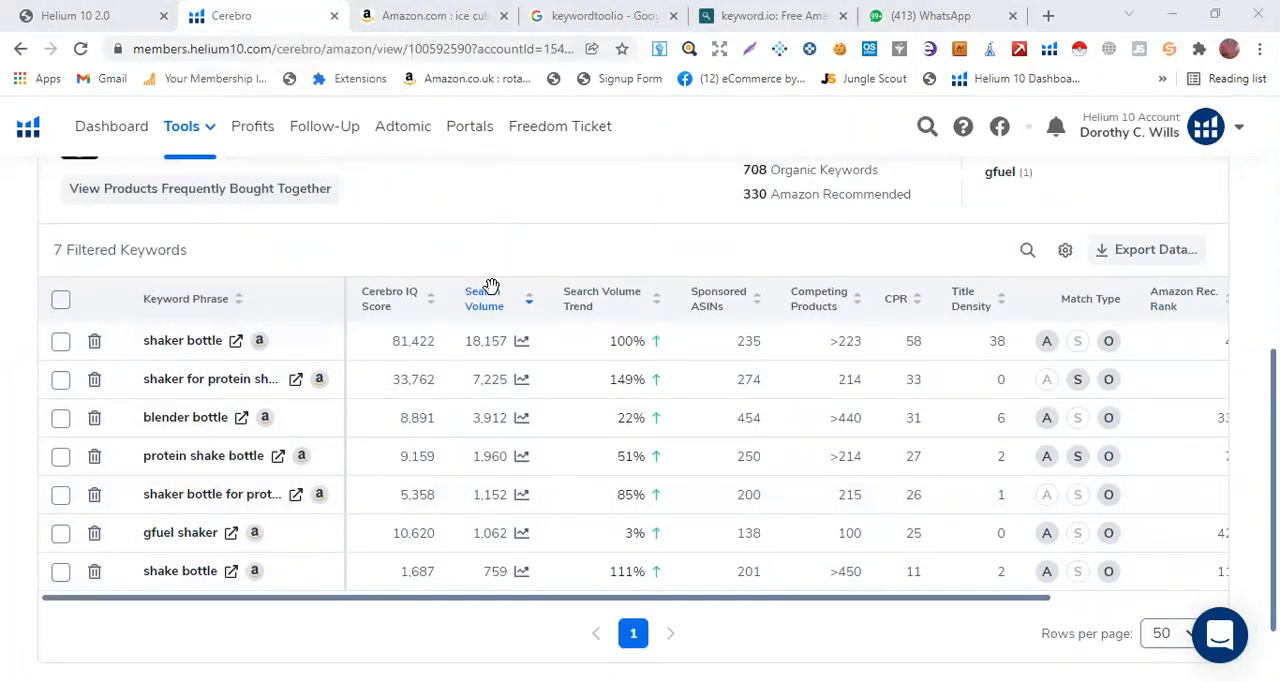
mouse_move(479, 300)
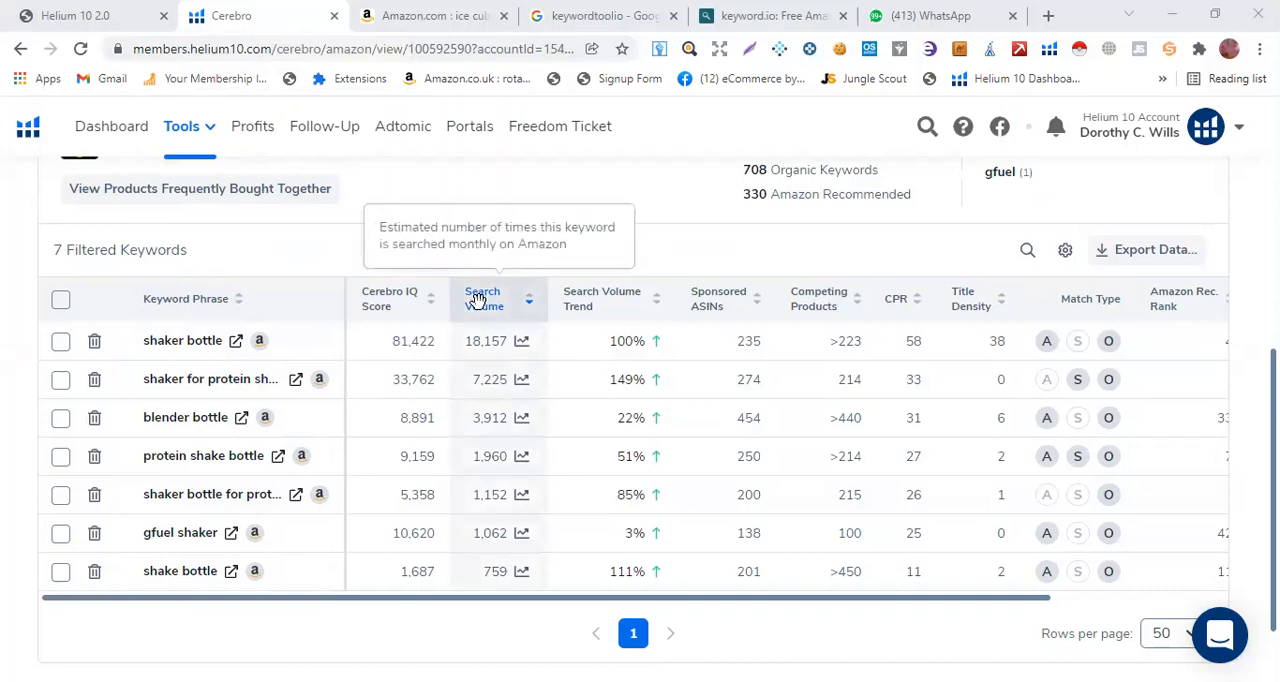
click(479, 300)
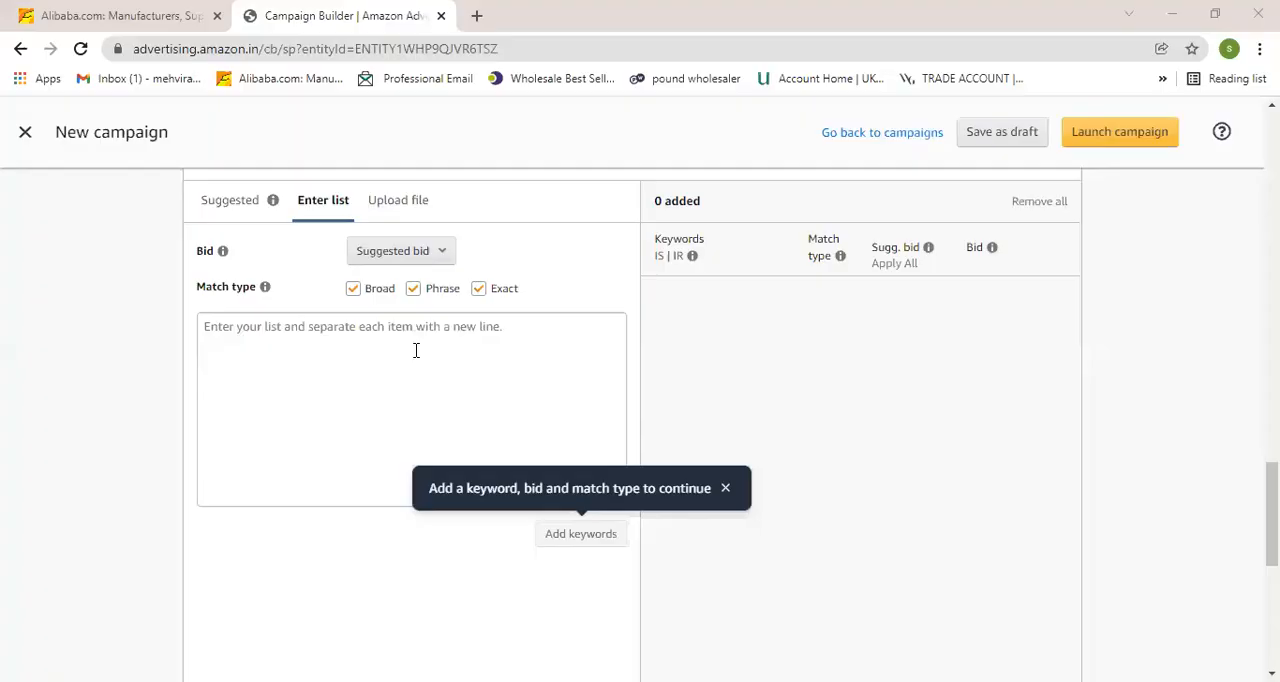
Return to the campaign builder's keyword list box and scroll back up through the form.
click(416, 350)
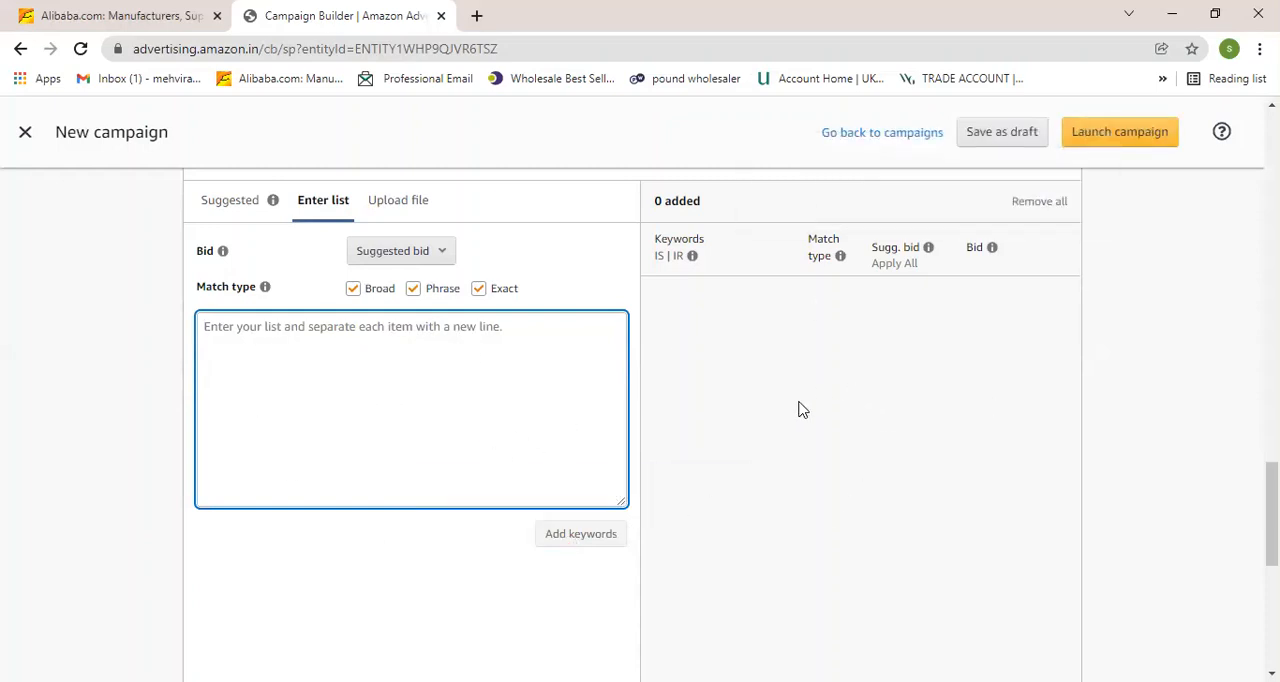
scroll(784, 443, up, 3)
scroll(784, 443, up, 8)
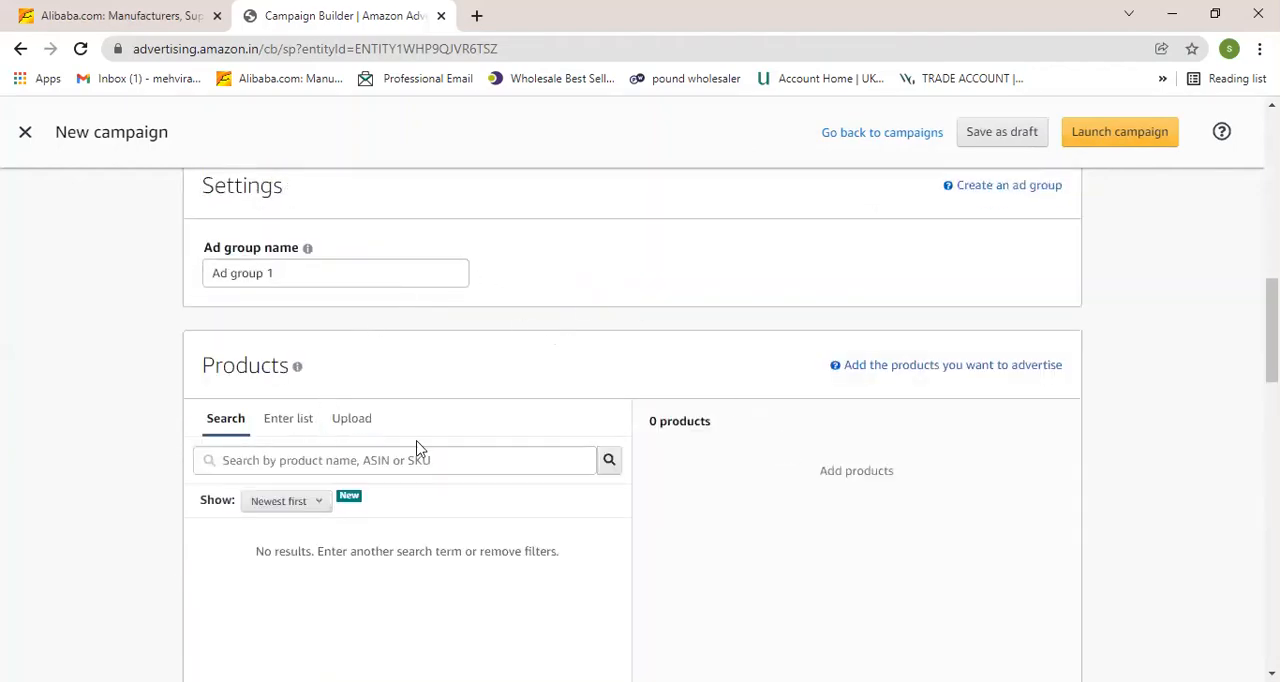
scroll(417, 449, up, 5)
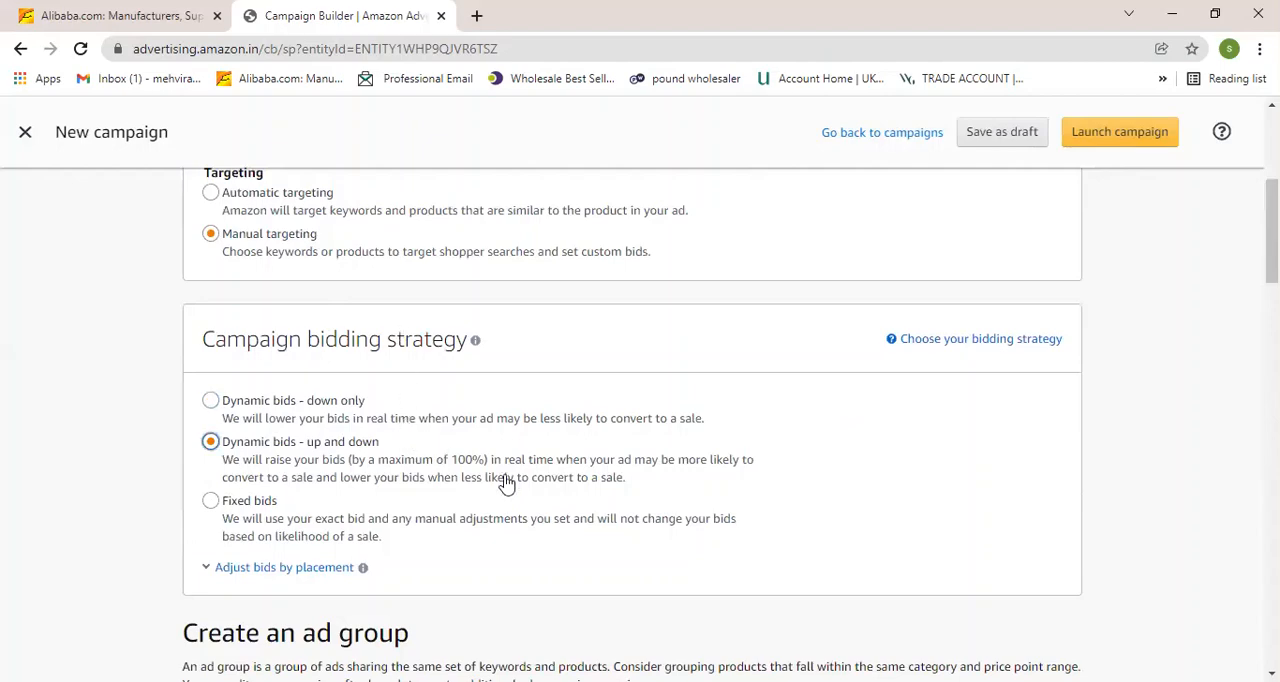
scroll(436, 428, up, 1)
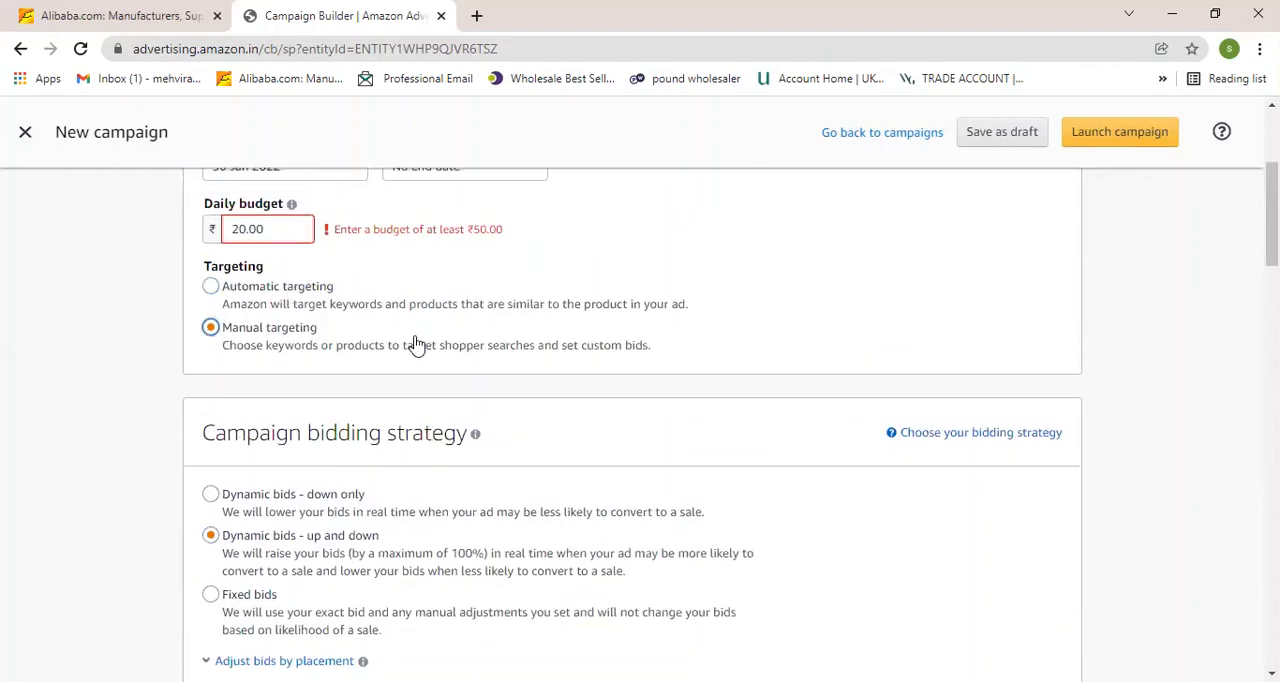
Scroll through the campaign form to review the budget, targeting and keyword targeting sections.
scroll(414, 348, up, 2)
scroll(470, 440, down, 10)
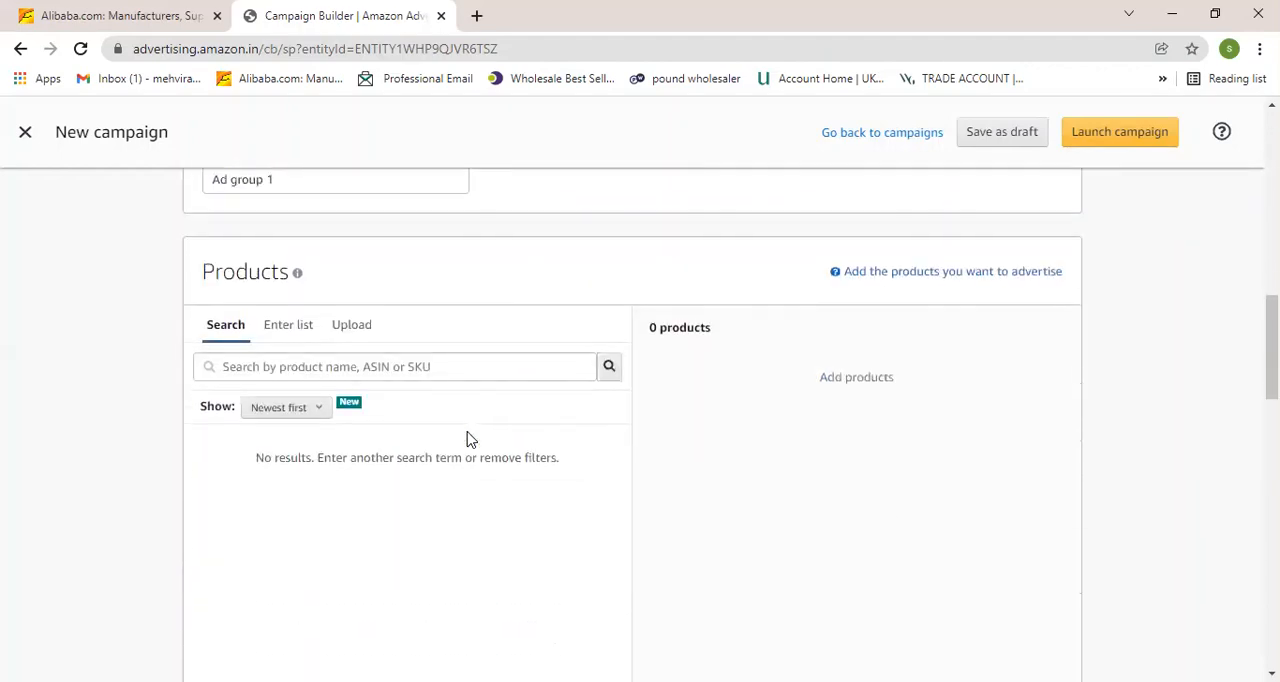
scroll(470, 440, down, 7)
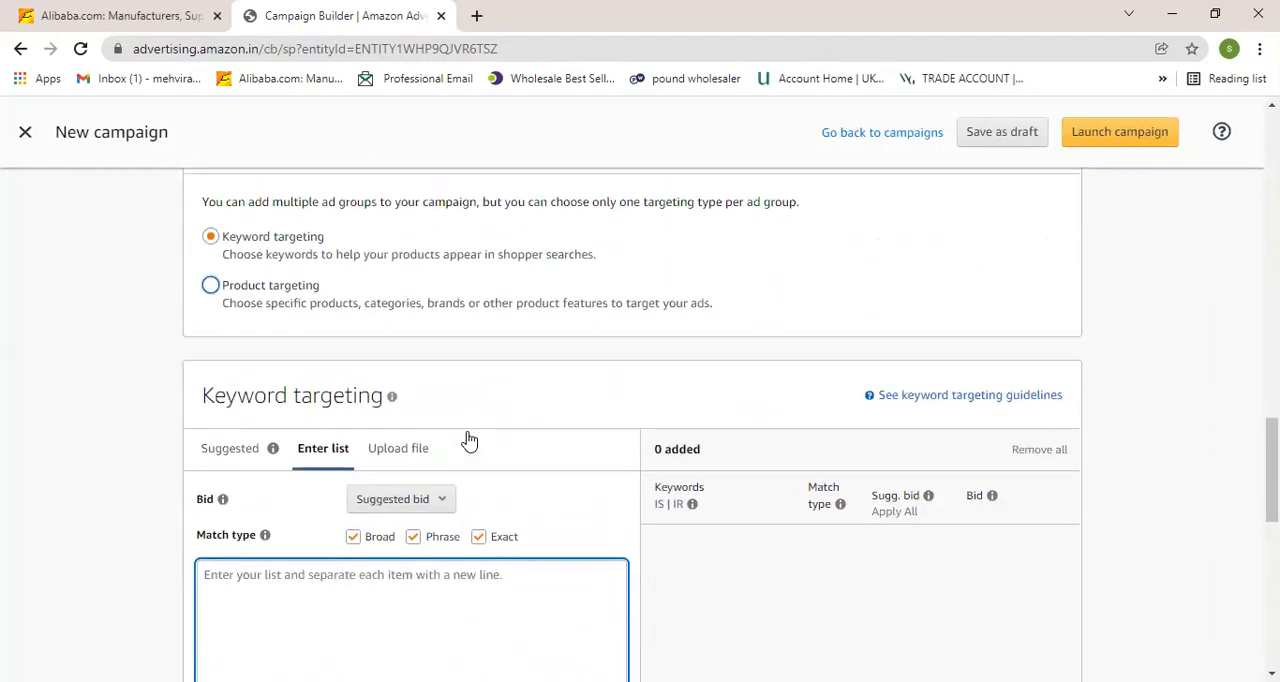
scroll(400, 436, up, 1)
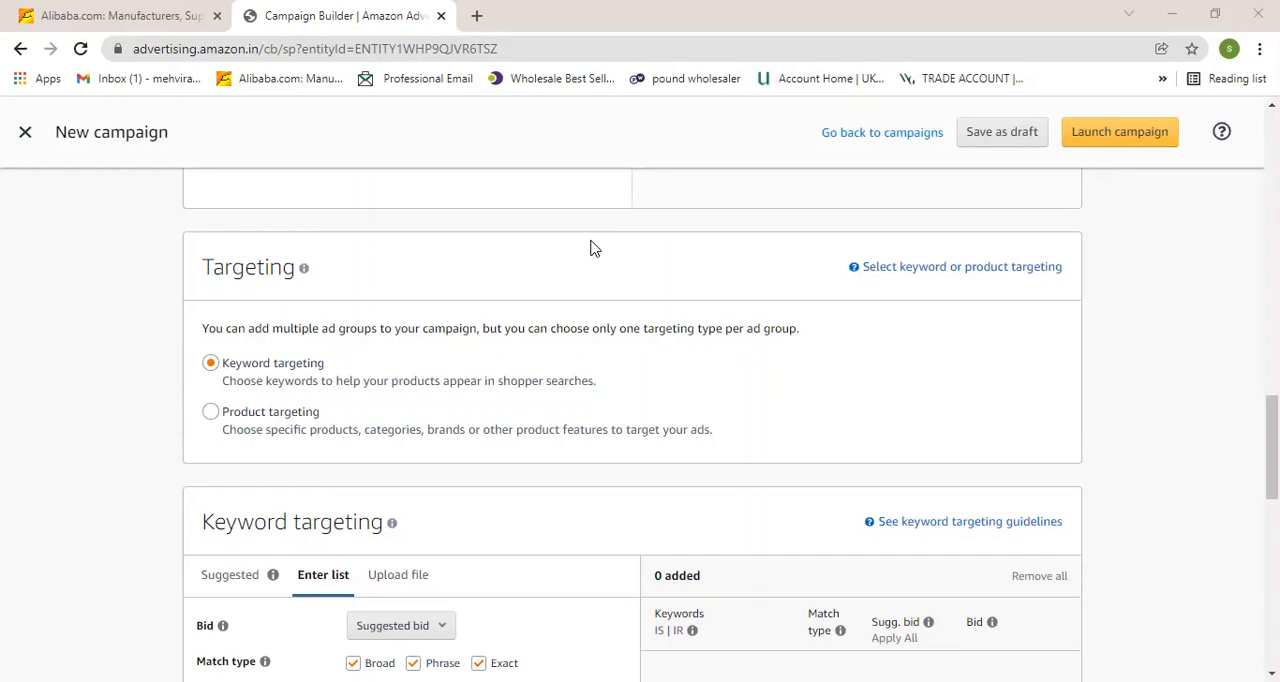
scroll(557, 363, down, 1)
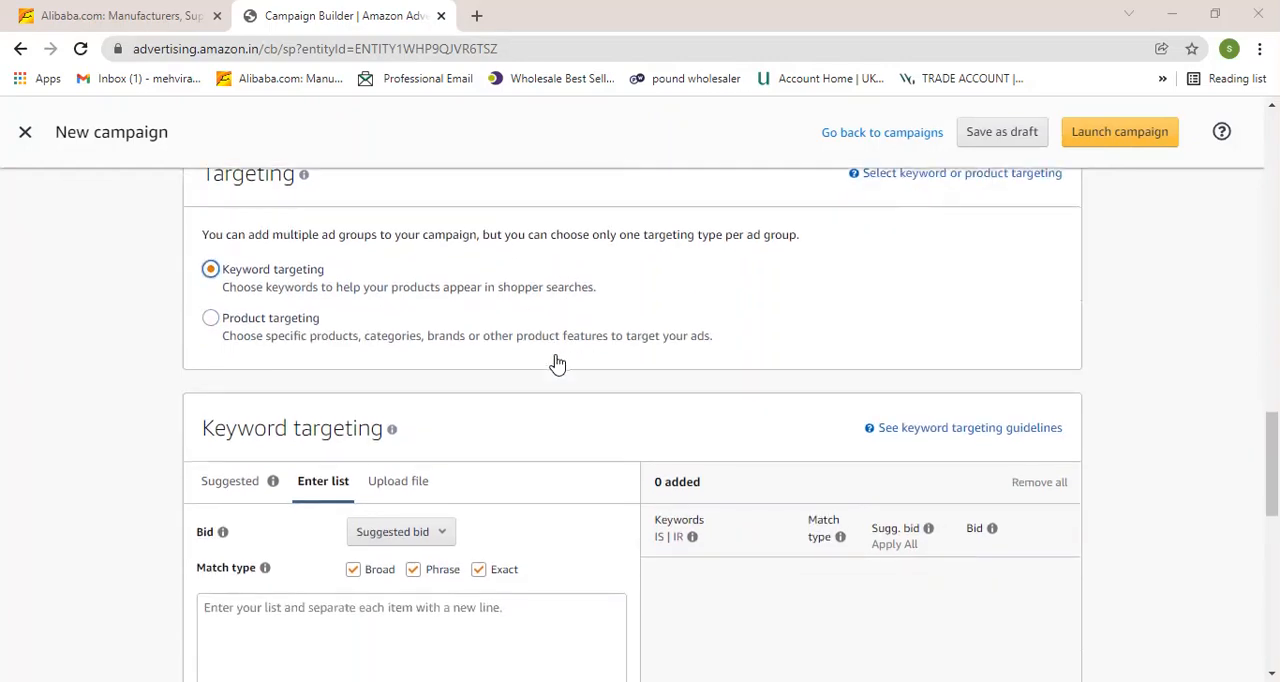
scroll(557, 363, up, 1)
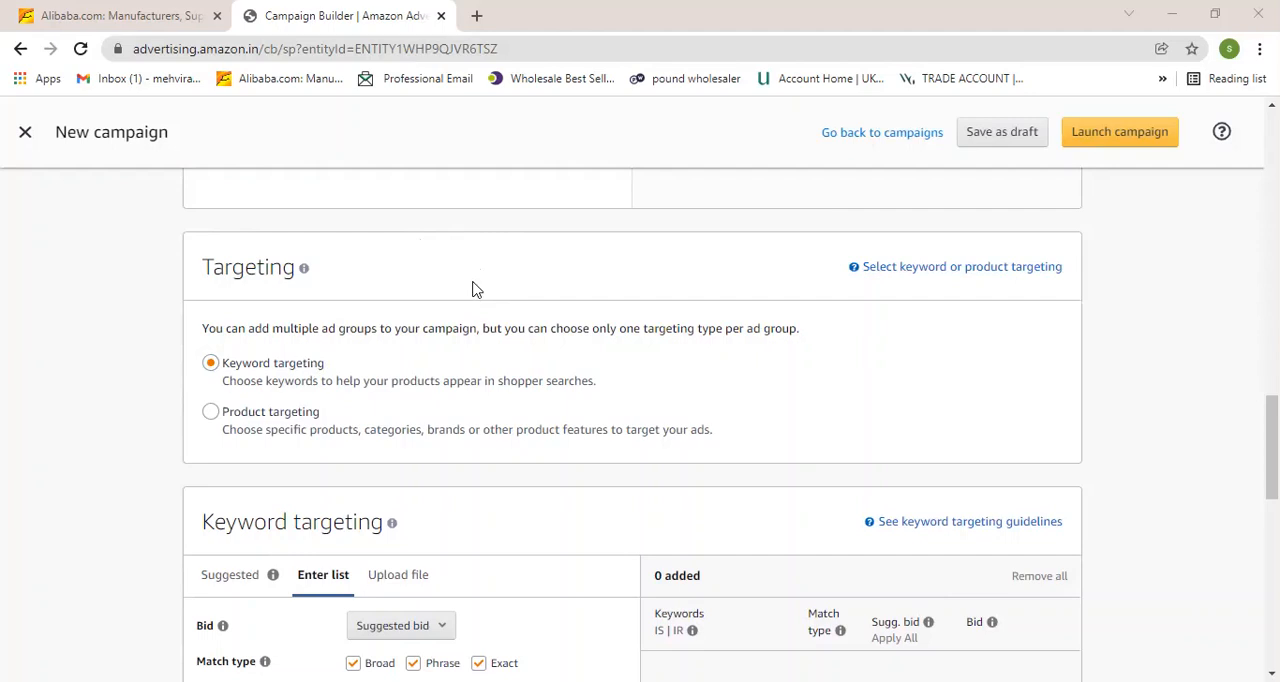
scroll(475, 289, down, 1)
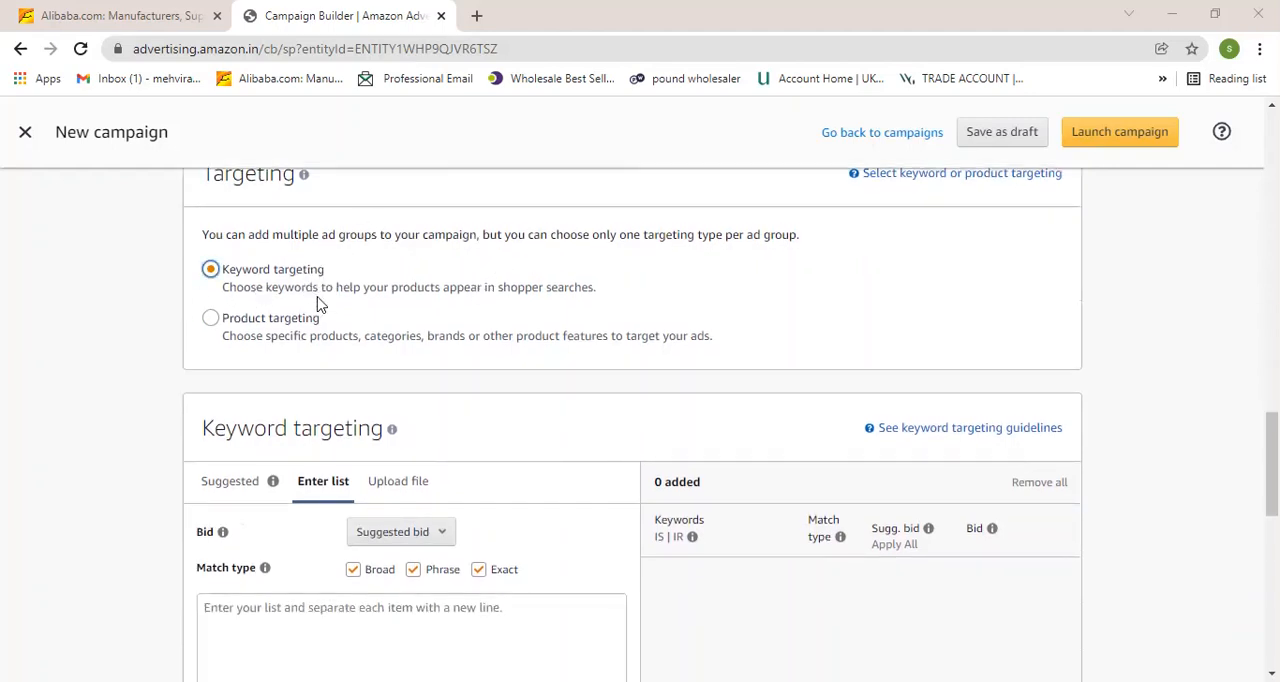
scroll(312, 298, down, 1)
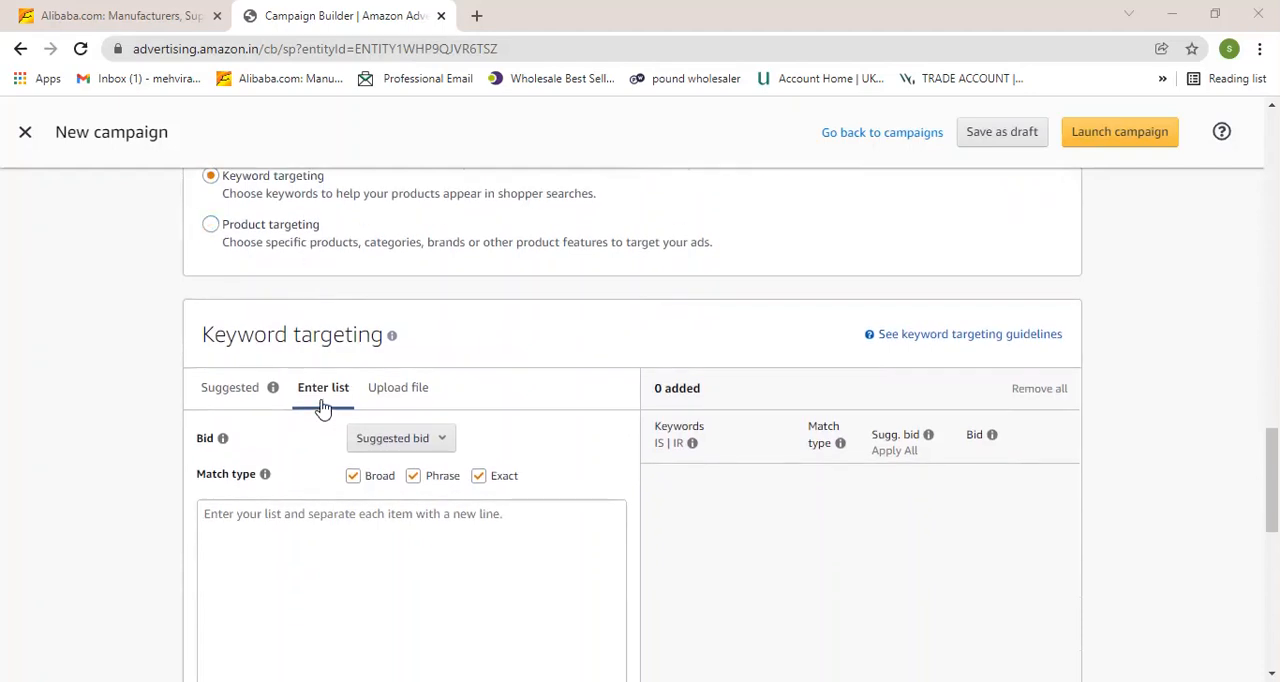
Focus the keyword list entry box and scroll around the Enter list area to review it.
click(335, 540)
scroll(360, 539, down, 1)
scroll(360, 539, down, 1)
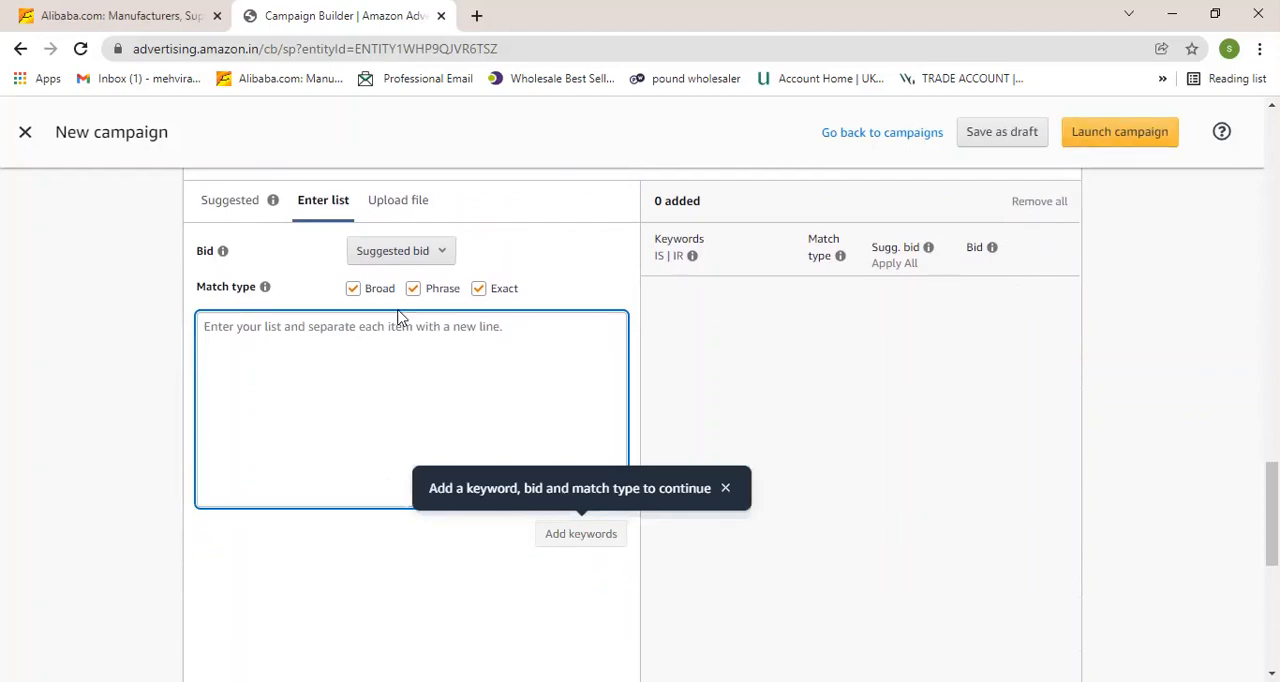
scroll(390, 401, up, 3)
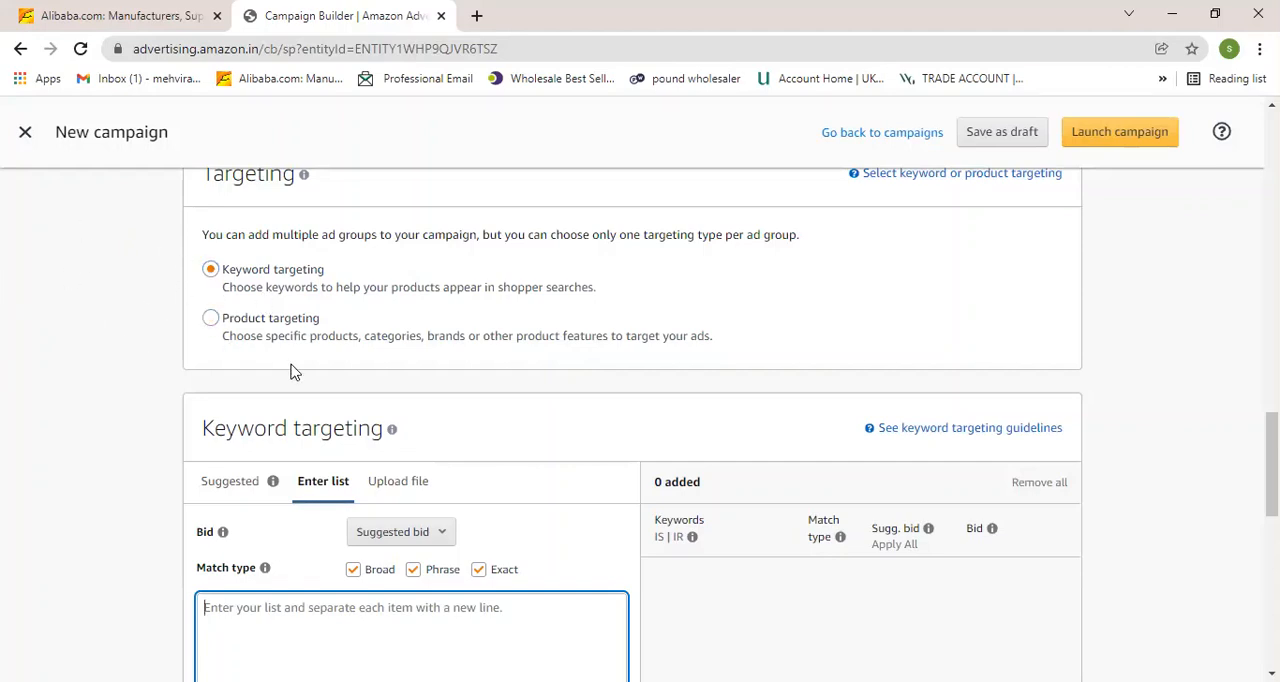
scroll(323, 371, down, 1)
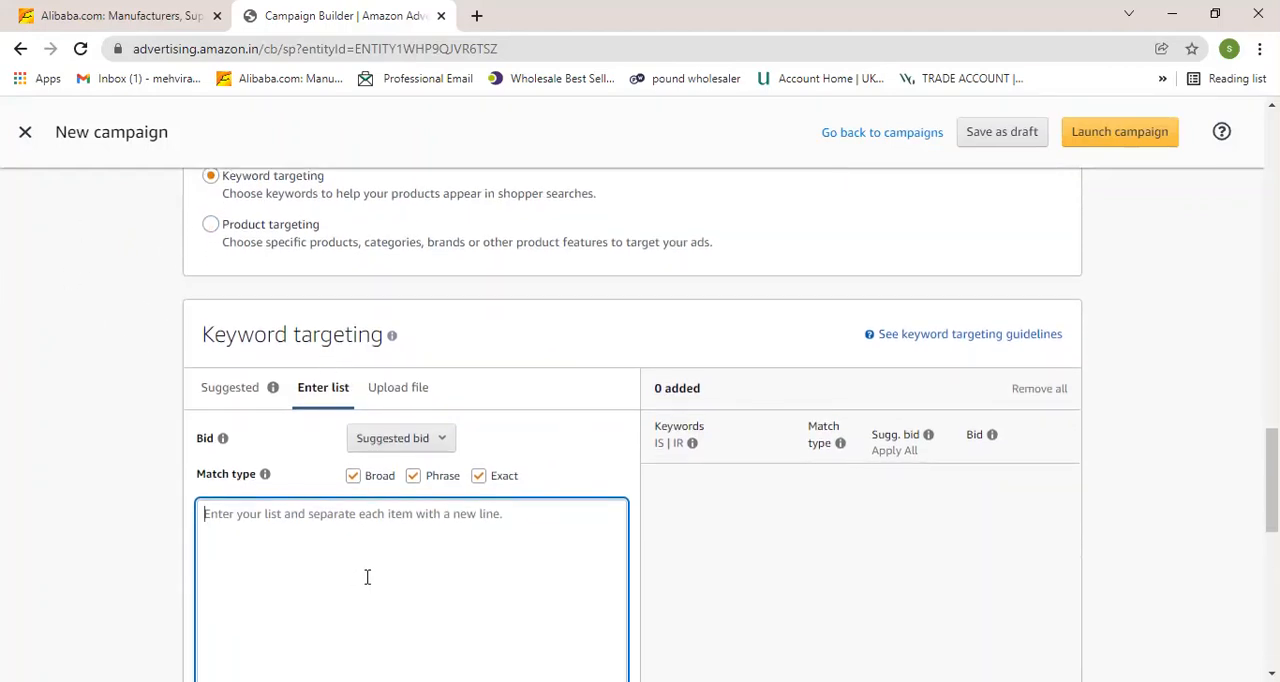
scroll(366, 577, down, 1)
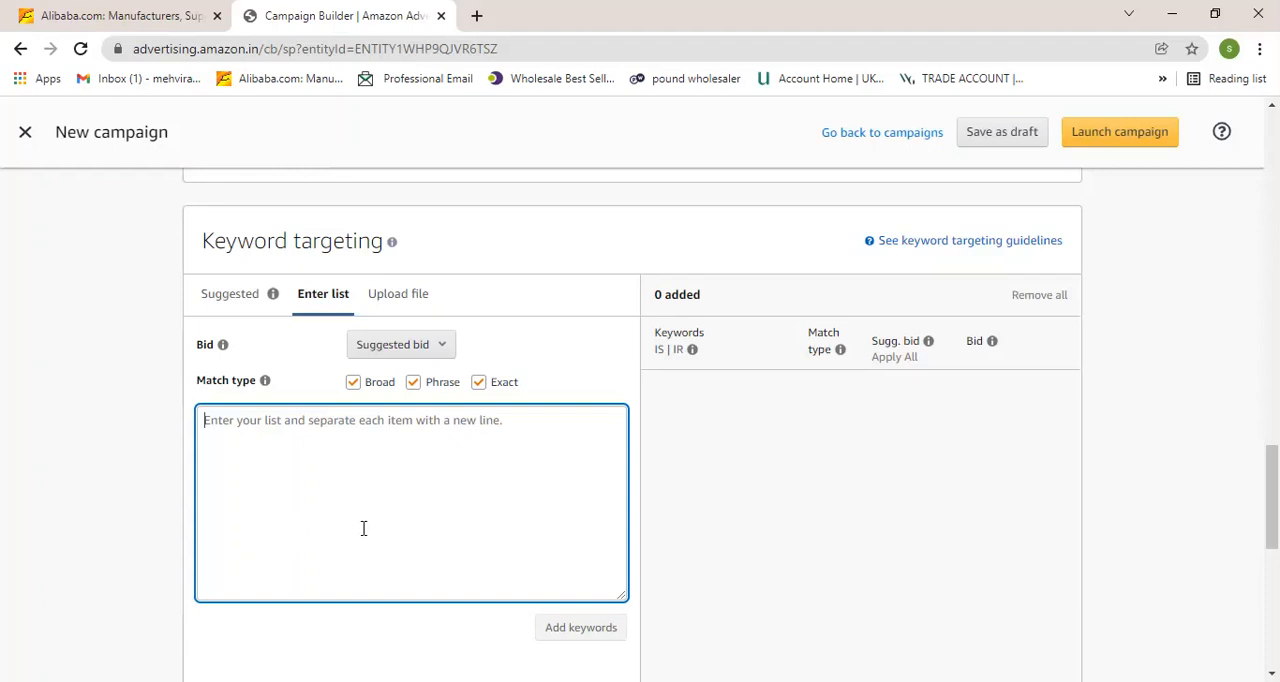
scroll(300, 465, down, 2)
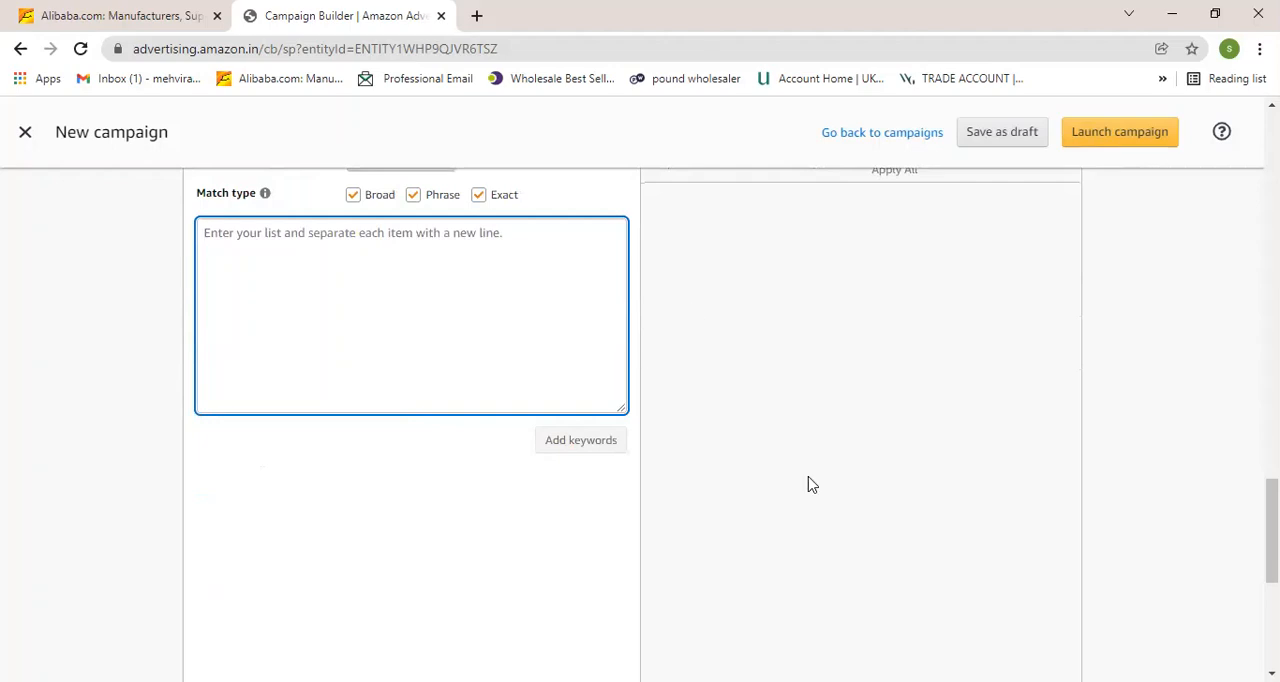
scroll(812, 485, up, 1)
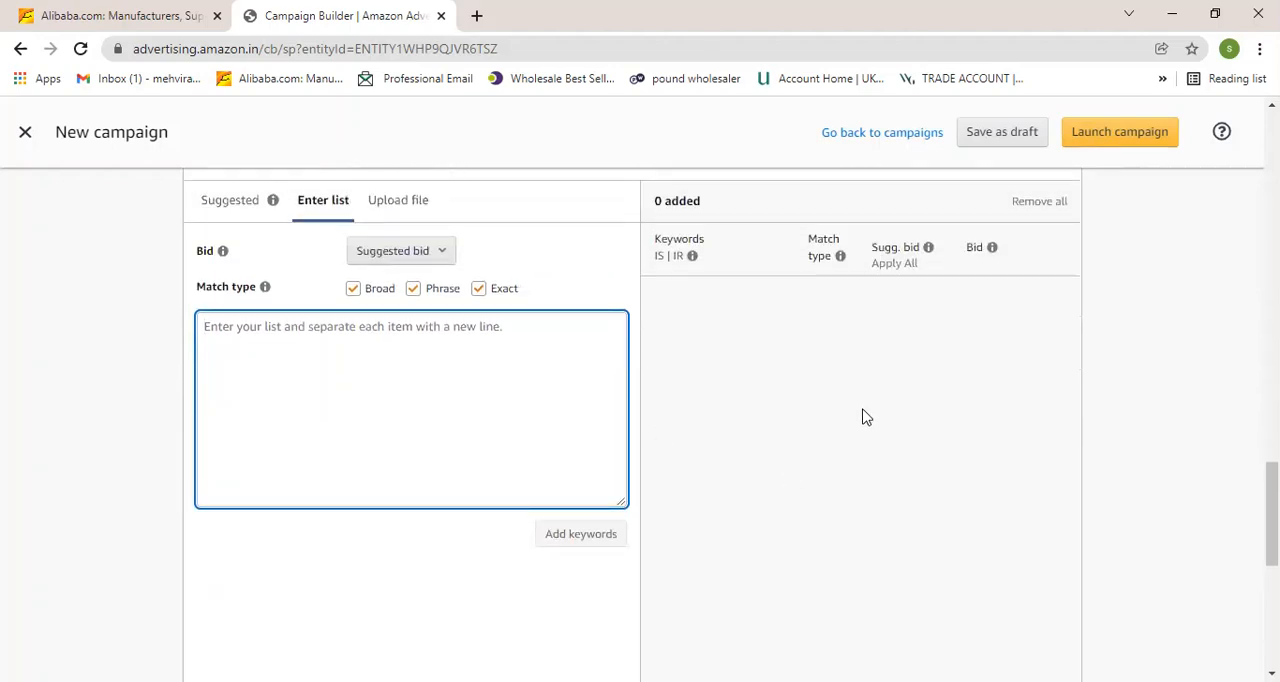
scroll(866, 417, up, 1)
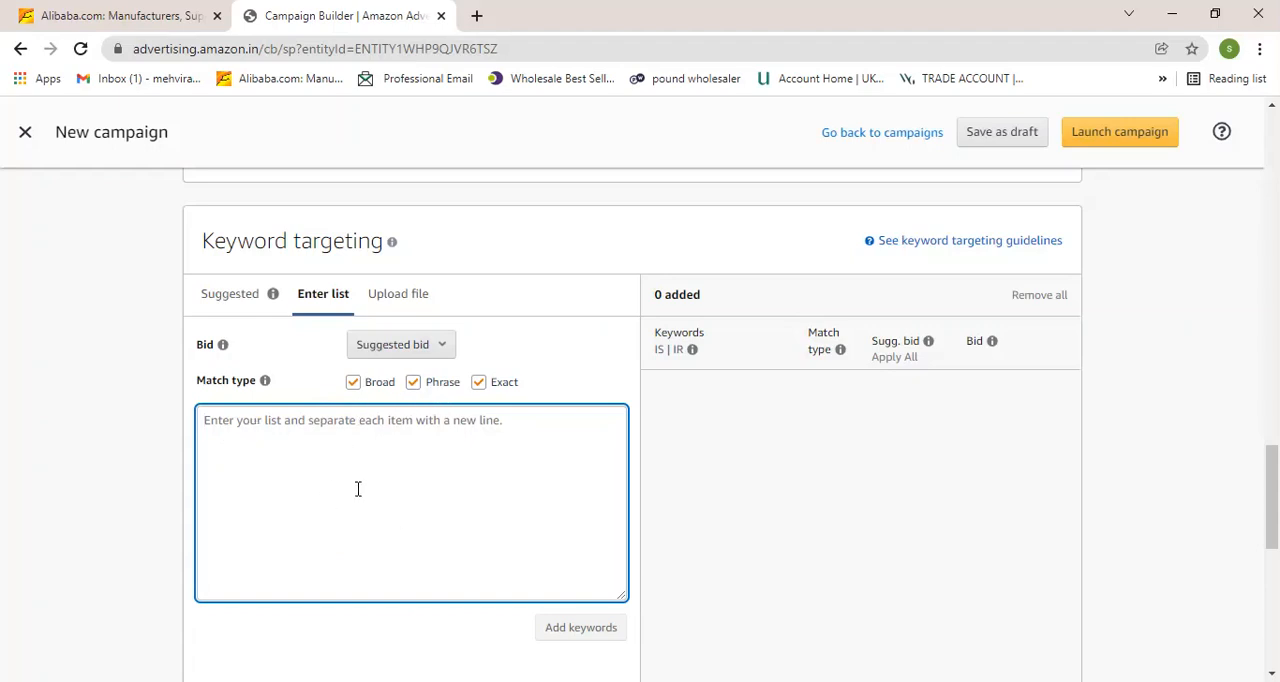
Limit the keyword match type to Phrase only by clearing the Broad and Exact options.
click(480, 385)
click(354, 388)
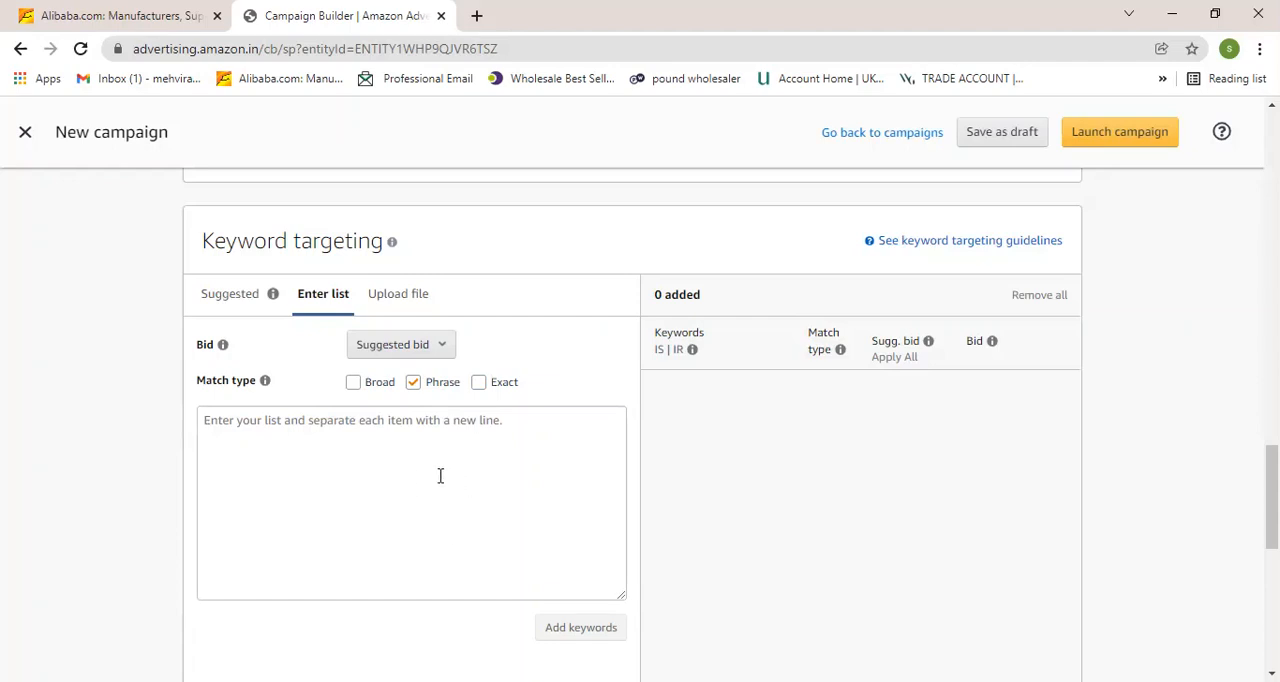
scroll(438, 476, down, 3)
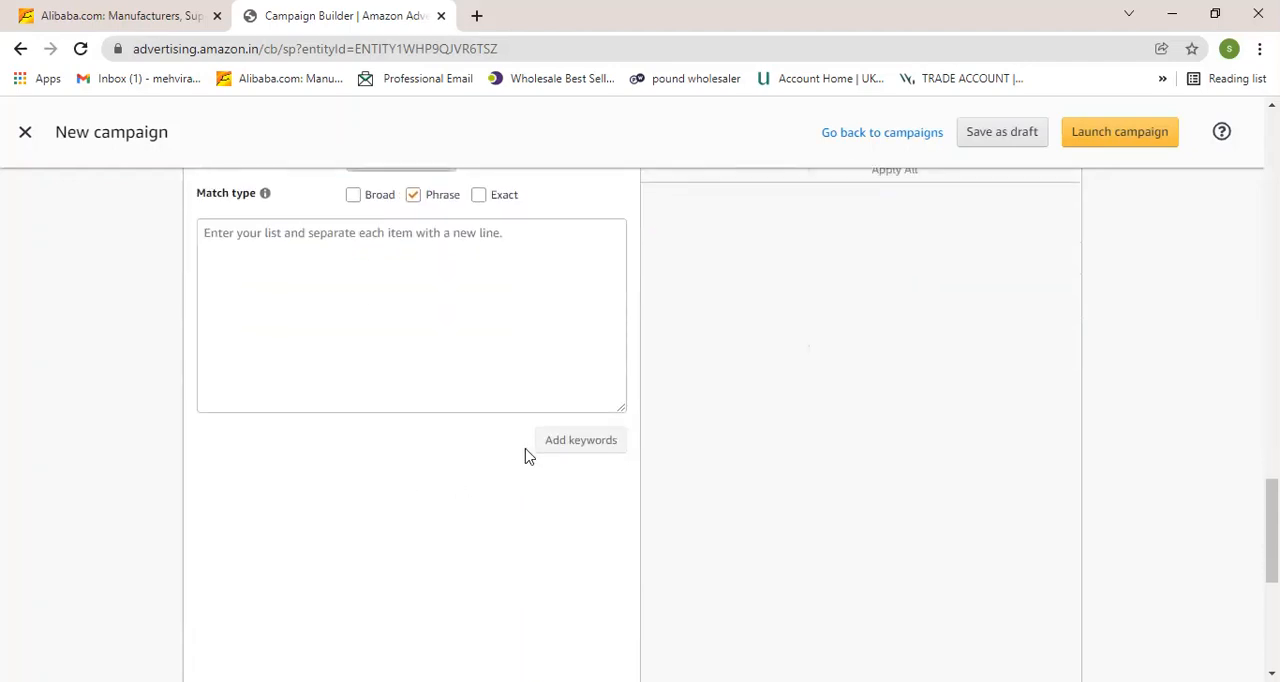
scroll(435, 395, up, 3)
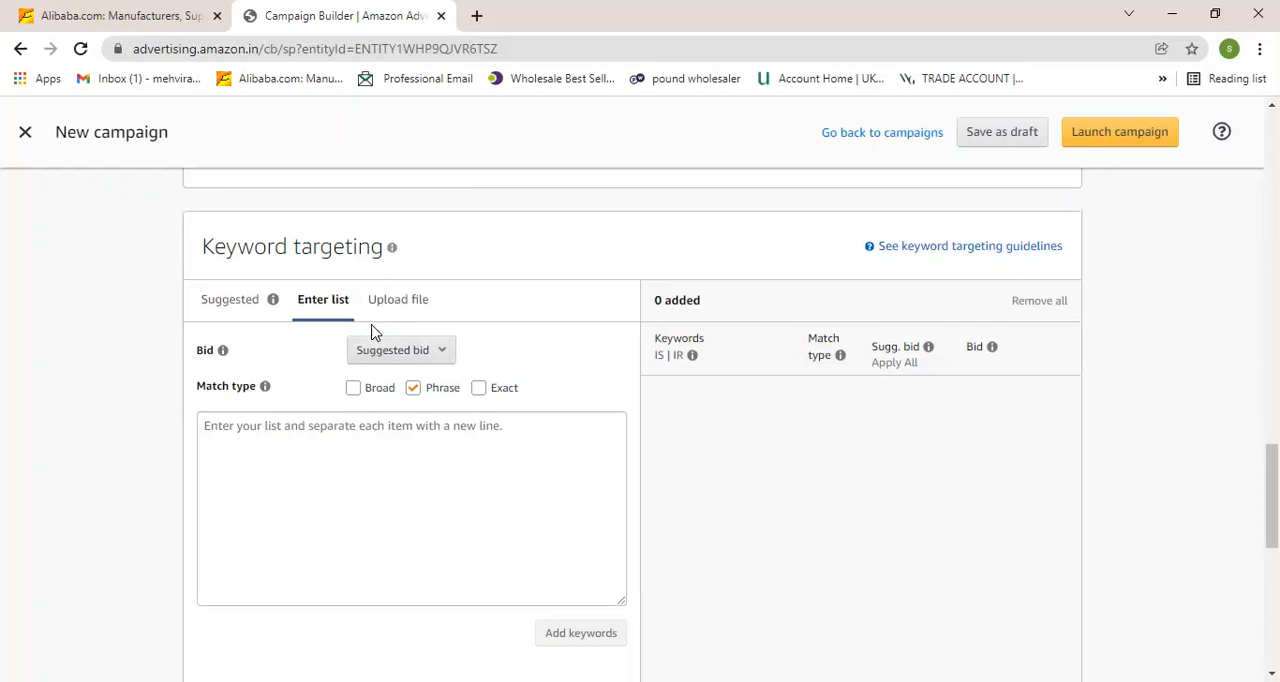
scroll(371, 331, up, 2)
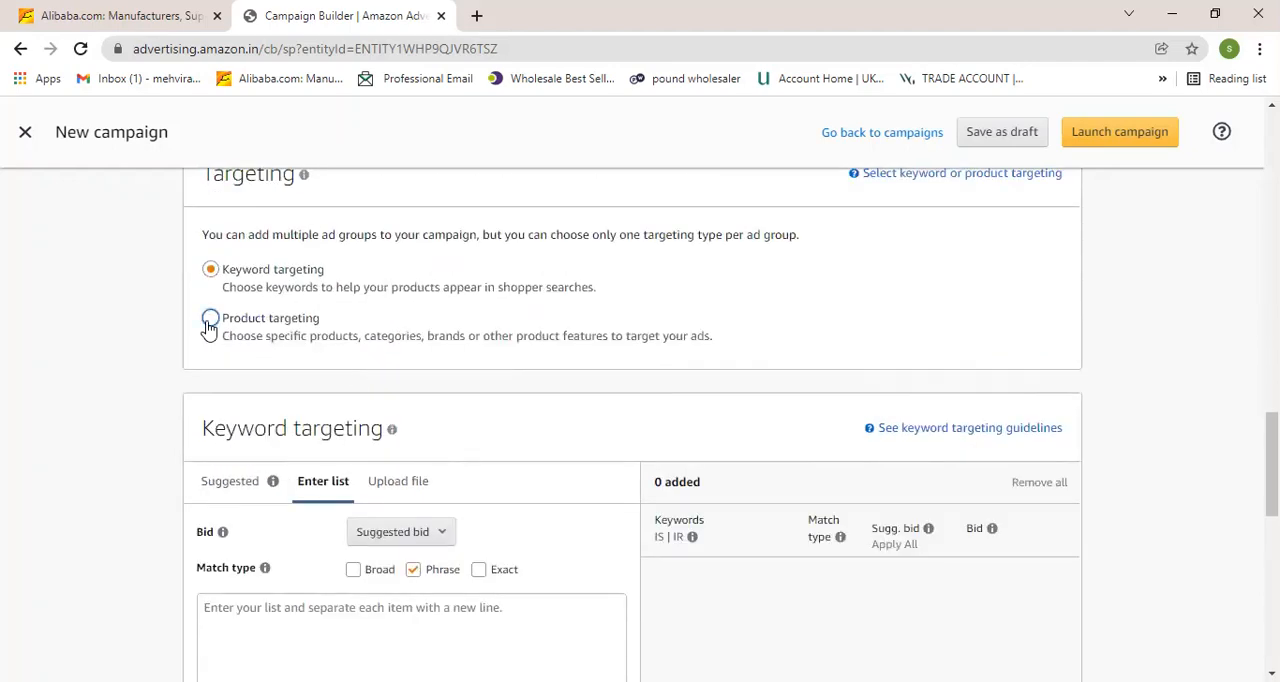